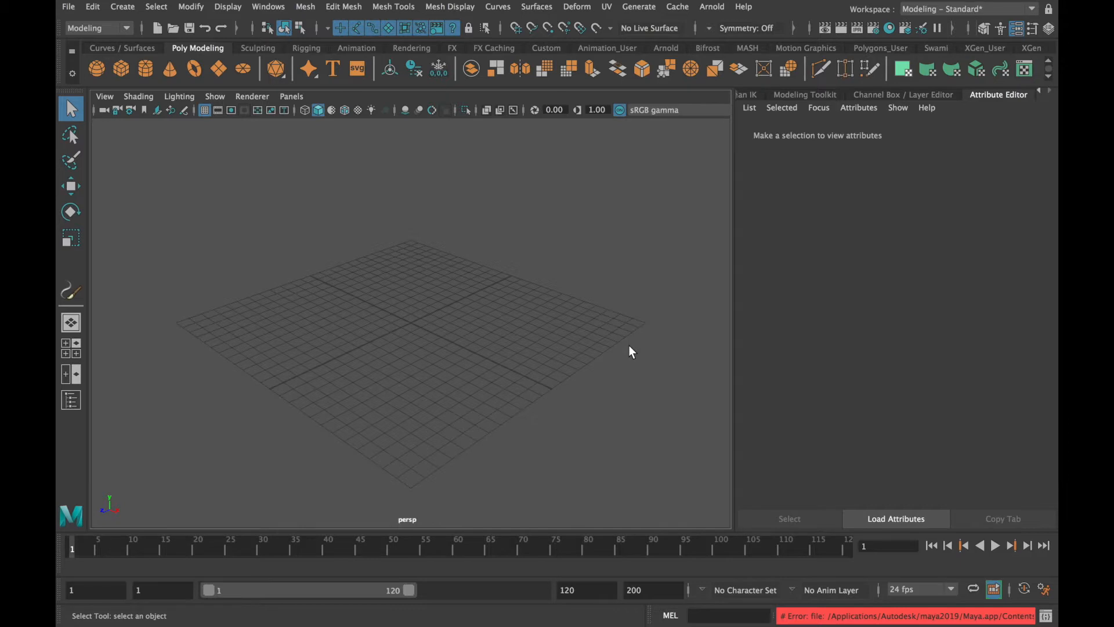
Import Wasp.ma from the Animals folder of the Sculpting Base Meshes examples in the Content Browser into the scene
left_click(268, 6)
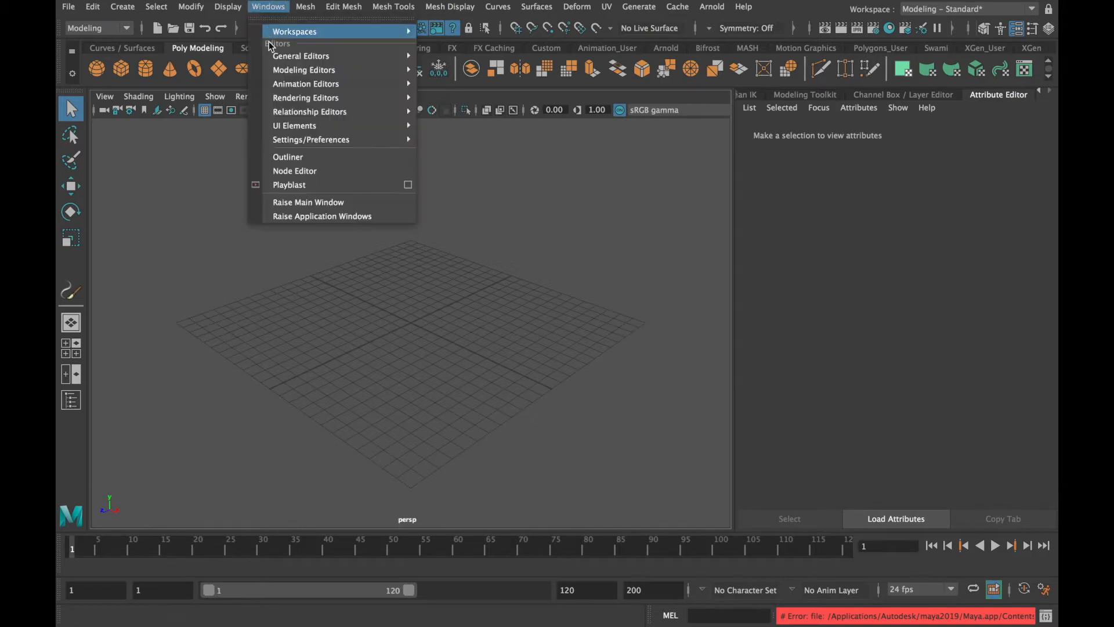
mouse_move(270, 56)
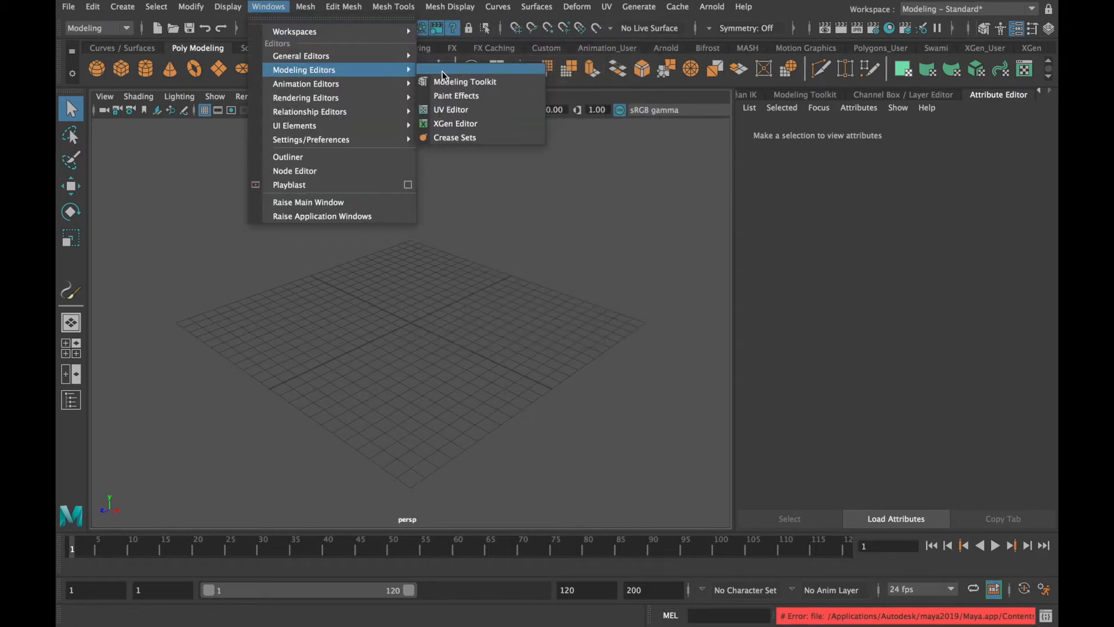
left_click(460, 94)
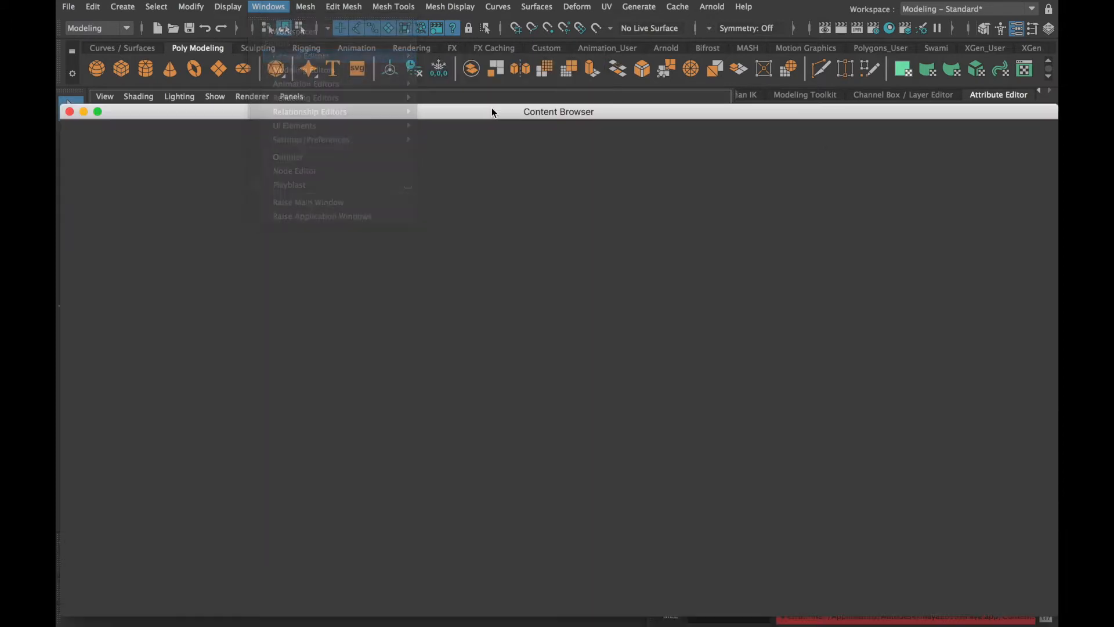
left_click_drag(397, 111, 676, 122)
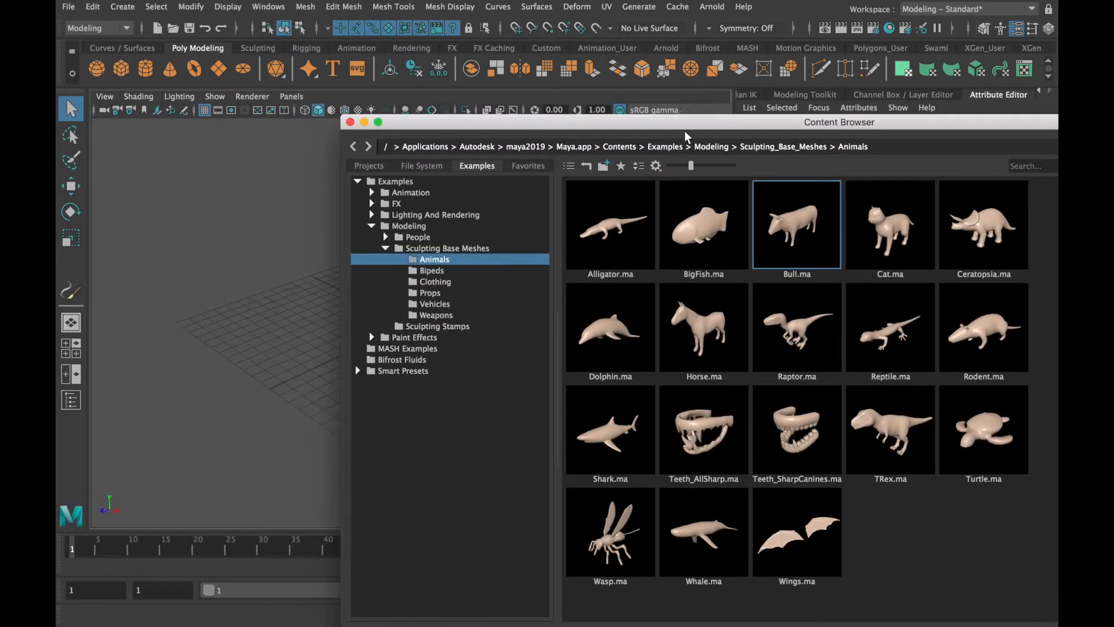
left_click_drag(612, 519, 248, 332)
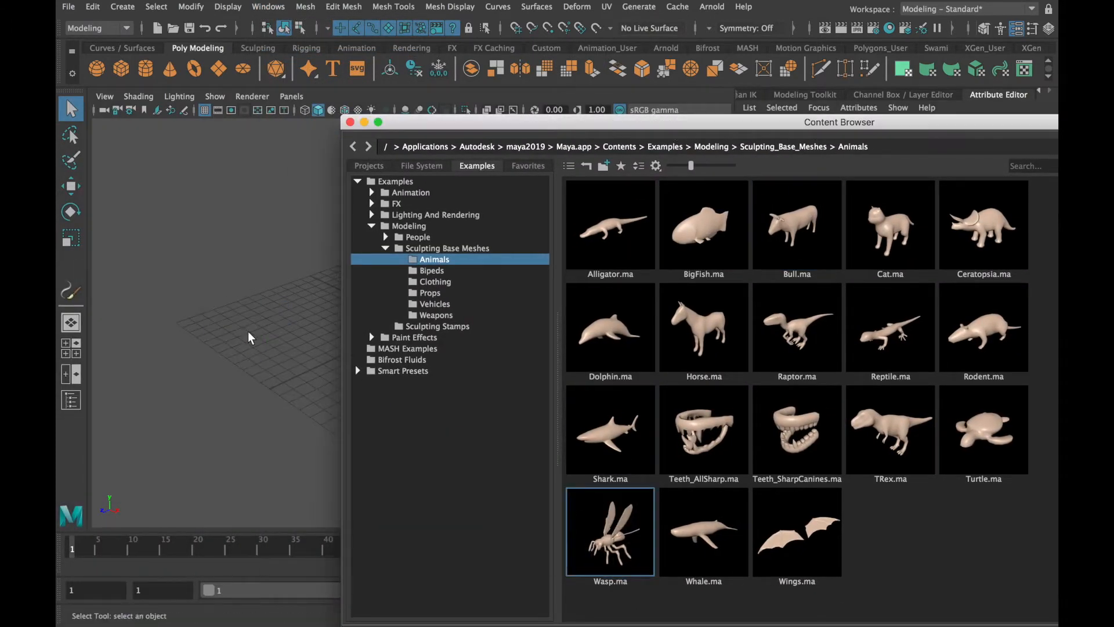
left_click(351, 123)
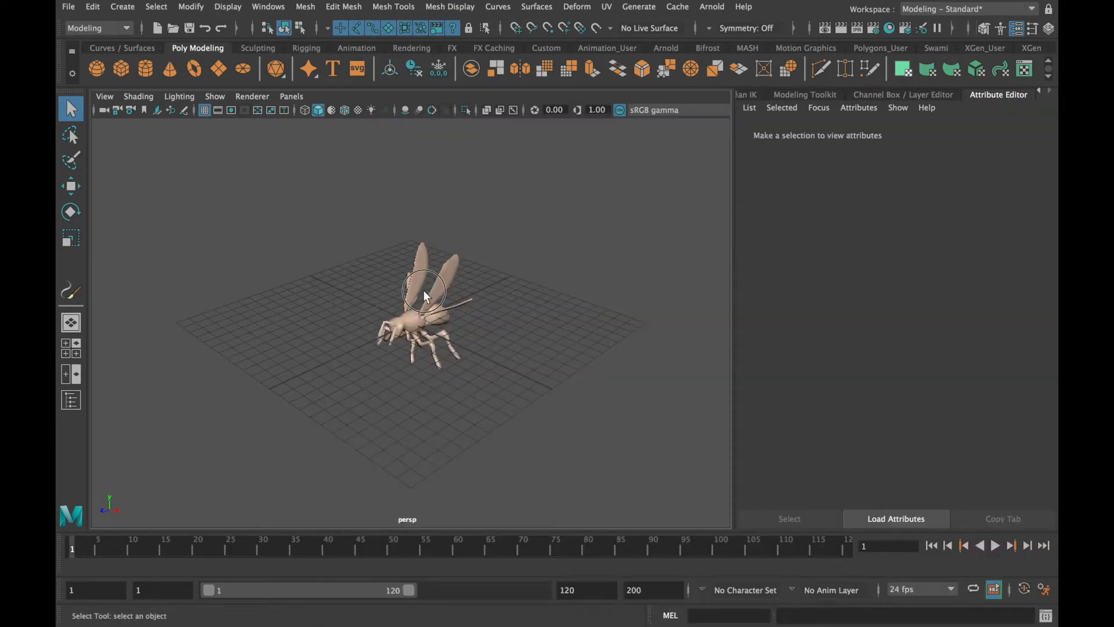
Create a standard camera in the wasp scene and rename its shape node myCamera
left_click(452, 301)
scroll(462, 301, "up", 3)
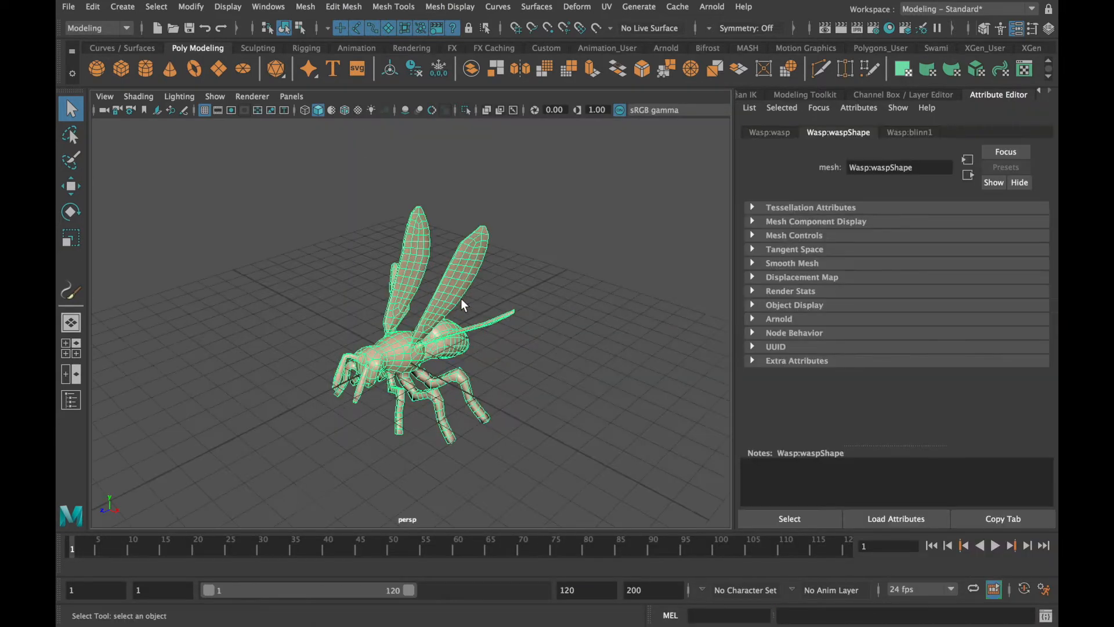
key("5")
mouse_move(460, 298)
left_mouse_down("alt")
mouse_move(549, 360)
mouse_move(465, 369)
mouse_move(374, 354)
left_mouse_up("alt")
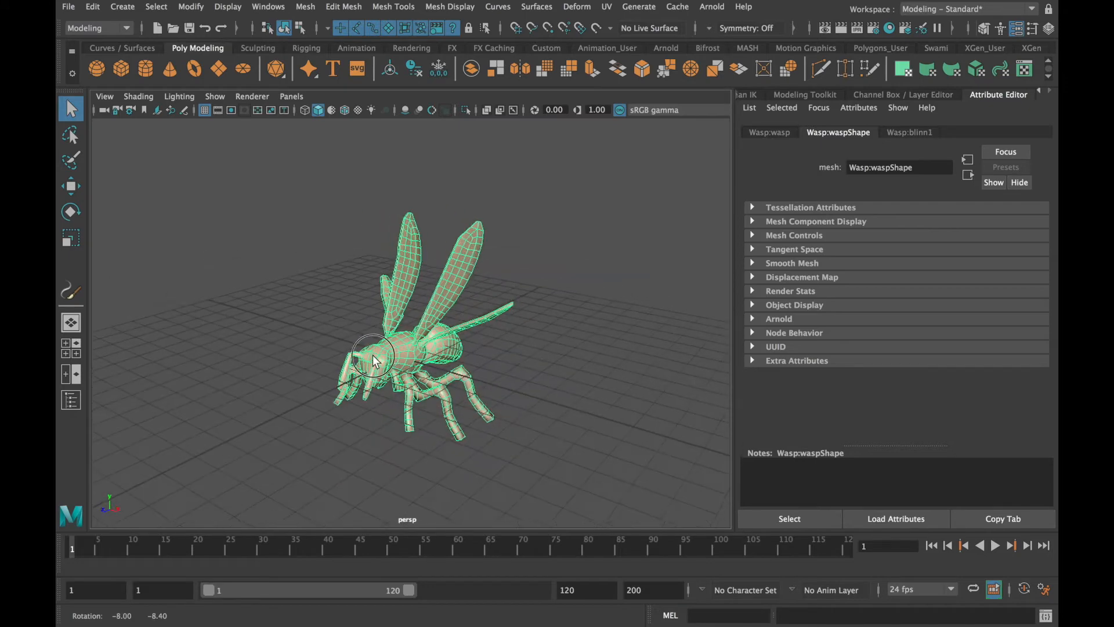
left_click_drag(448, 387, 450, 377, "alt")
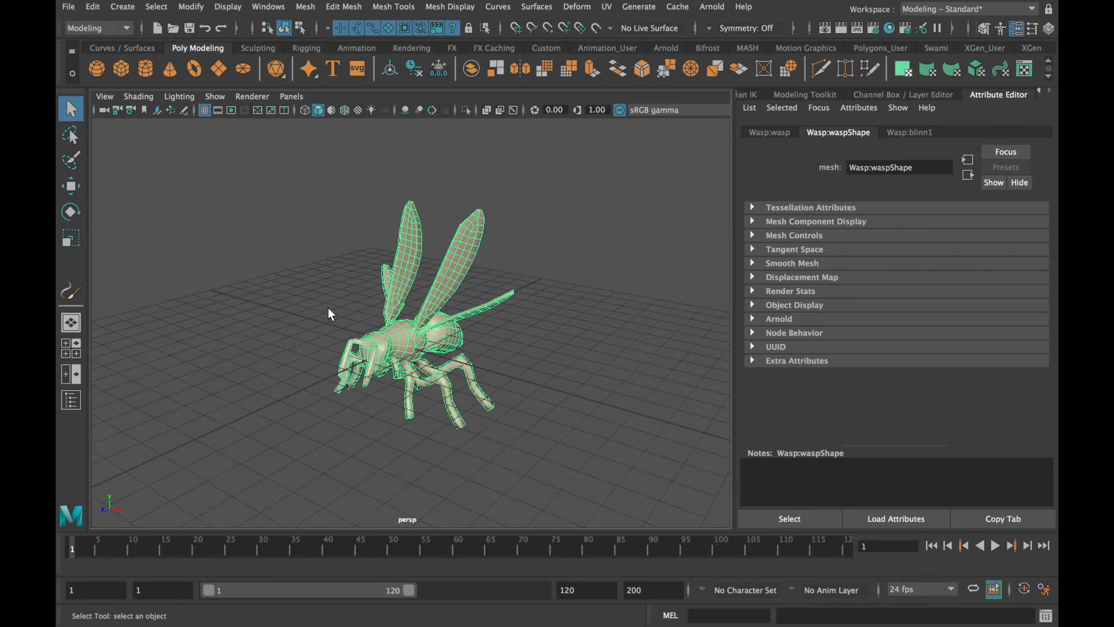
left_click(132, 8)
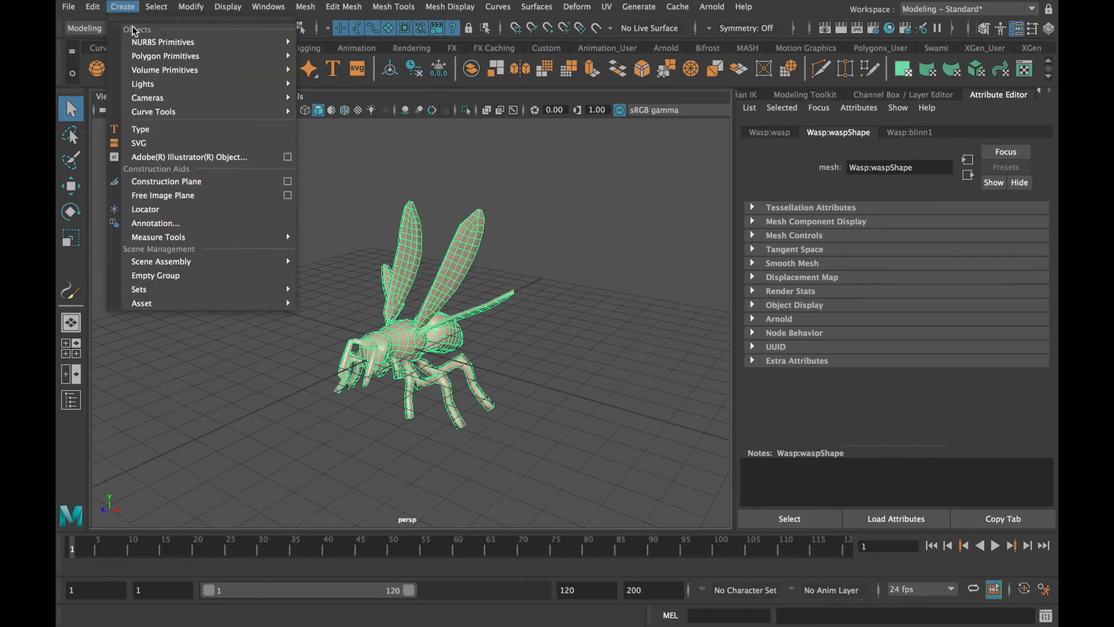
mouse_move(264, 98)
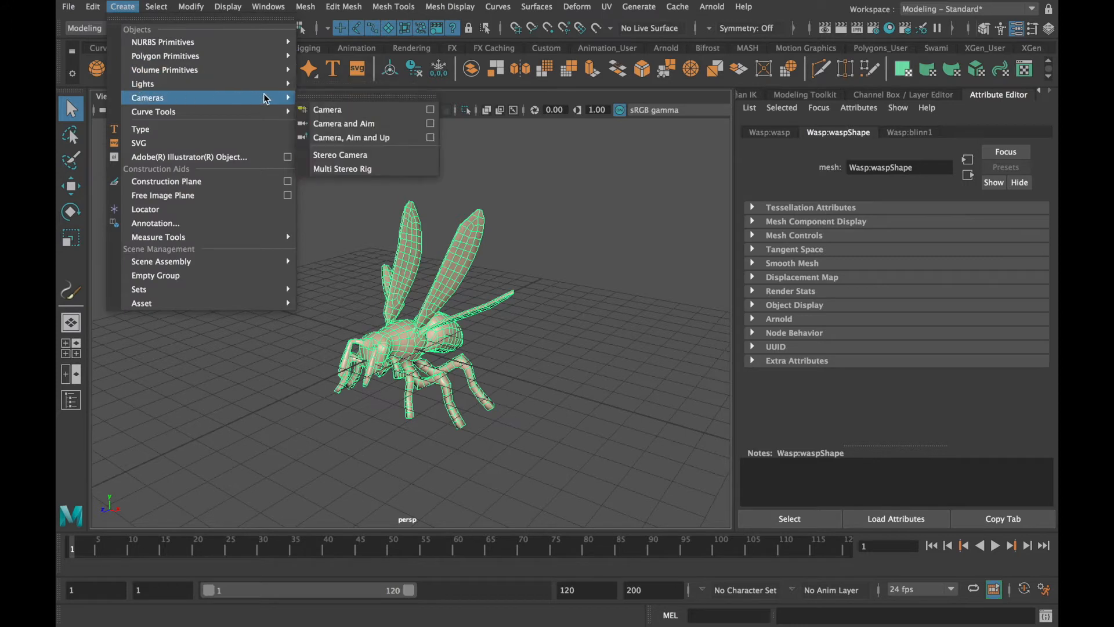
left_click(328, 110)
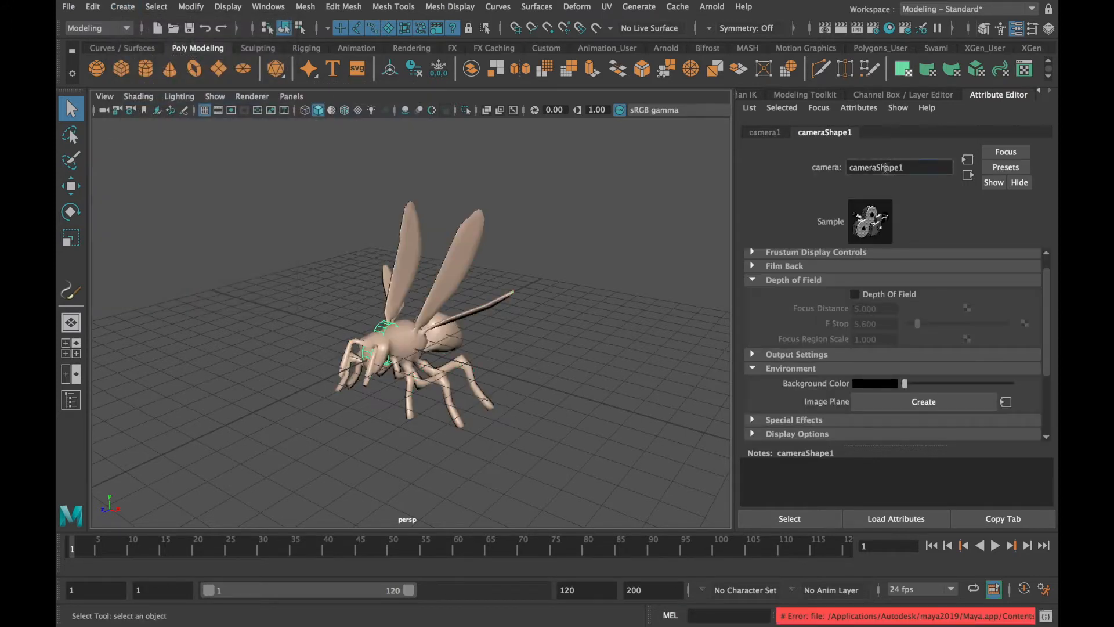
double_click(885, 168)
type("myCamera")
key("Return")
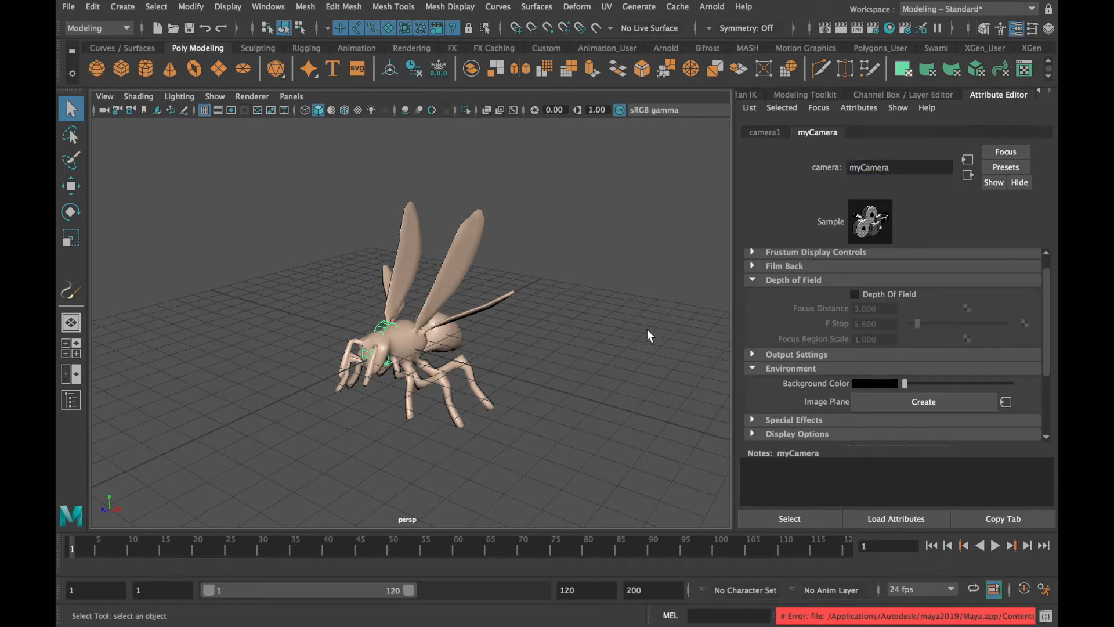
Switch the maximized top view to look through the selected new camera
key("space")
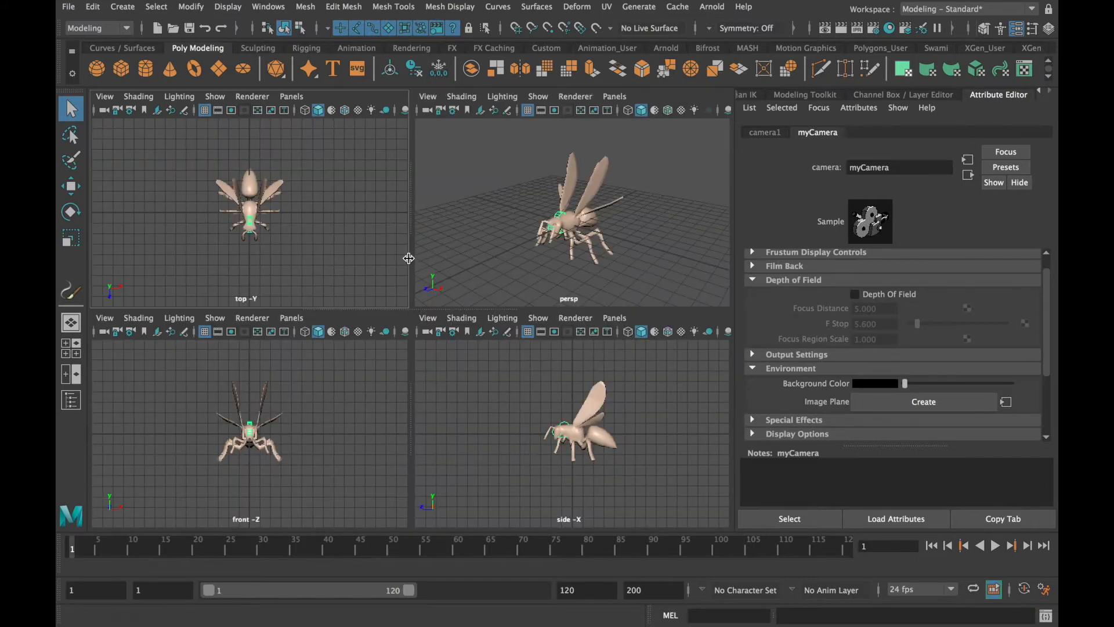
key("space")
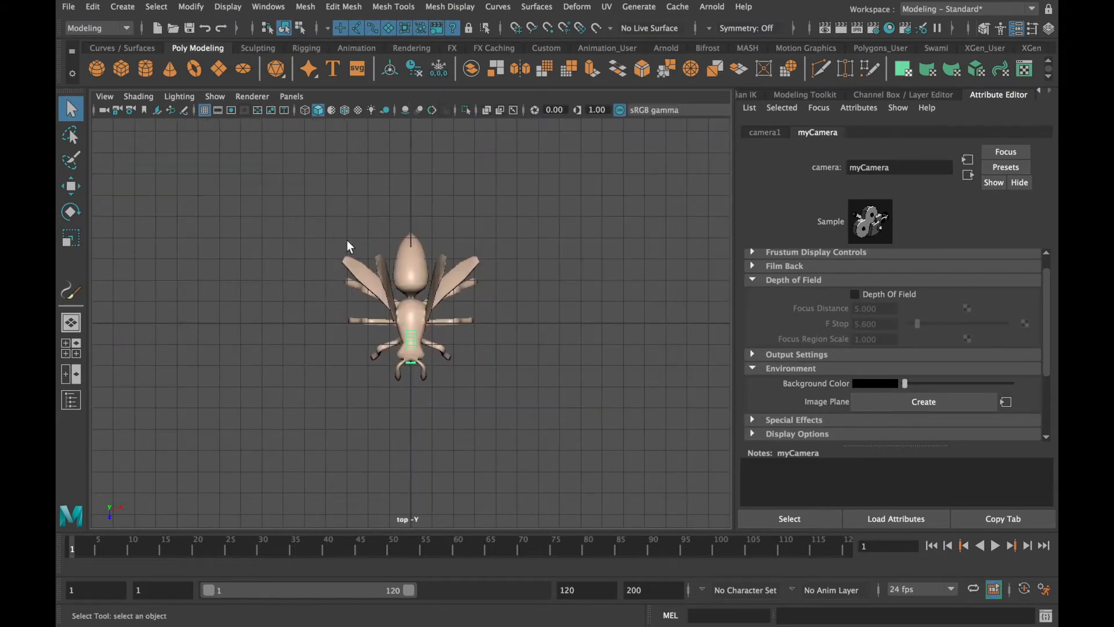
left_click(297, 98)
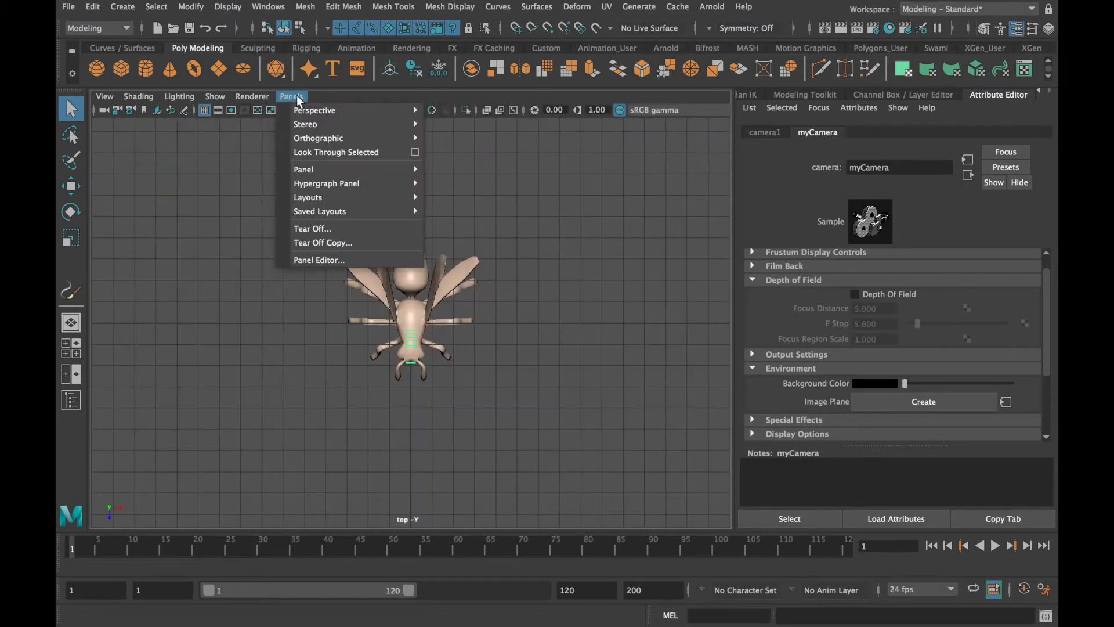
left_click(303, 152)
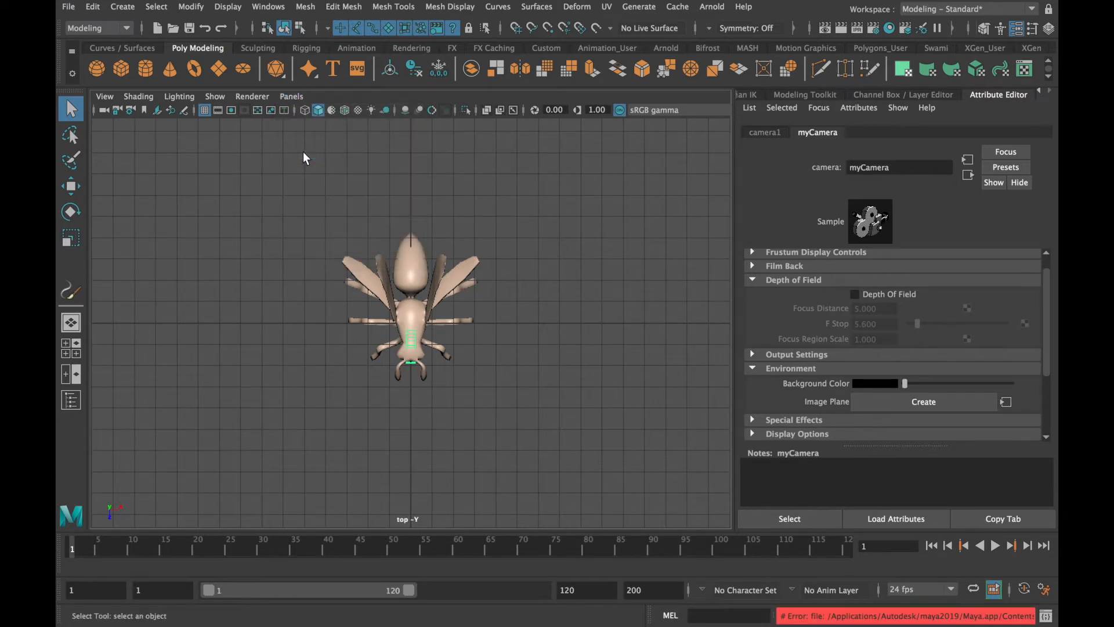
left_click(291, 96)
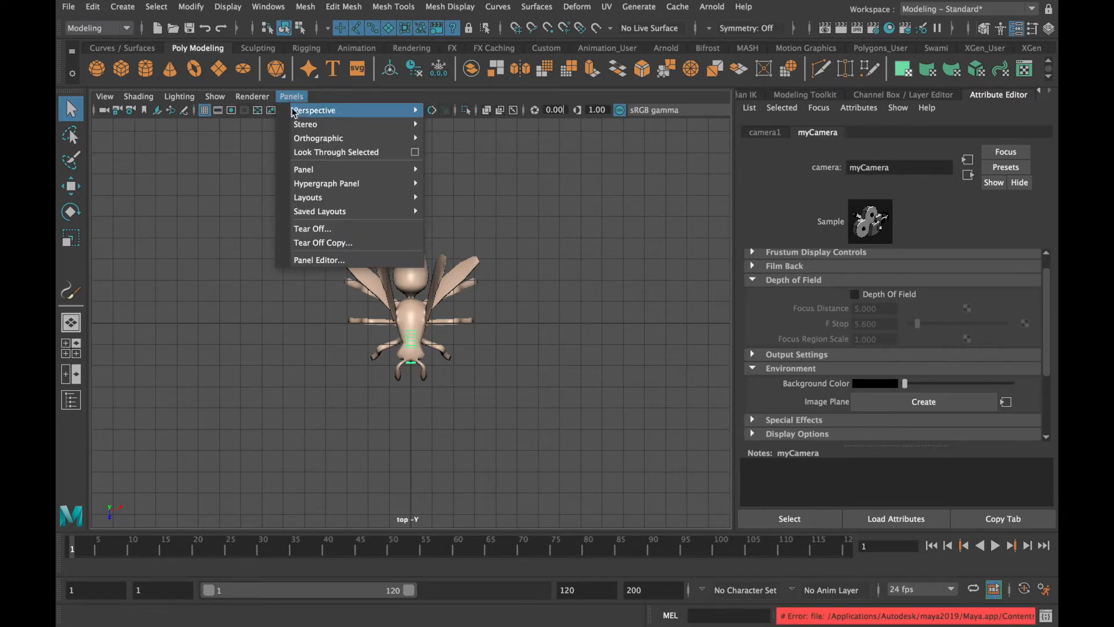
left_click(308, 152)
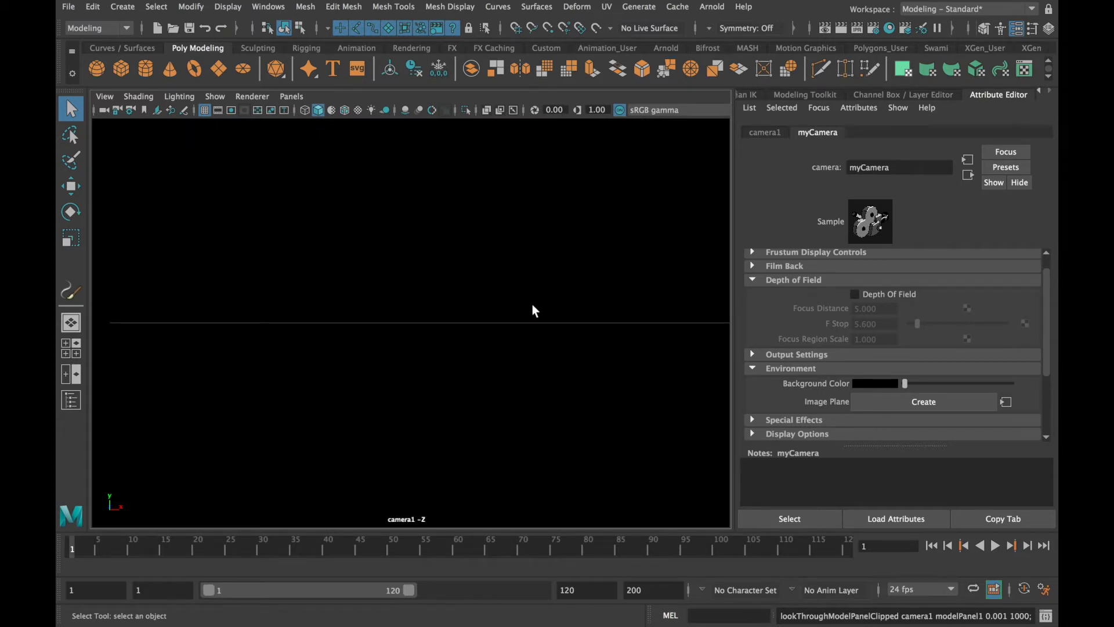
Frame the wasp through the camera from a front three-quarter angle, with the resolution gate shown and the whole body and wings inside it
right_click_drag(593, 305, 281, 281, "alt")
left_click_drag(430, 284, 346, 307, "alt")
right_click_drag(345, 307, 401, 305, "alt")
middle_click_drag(400, 305, 444, 289, "alt")
left_click_drag(444, 289, 532, 284, "alt")
right_click_drag(532, 285, 407, 287, "alt")
left_click_drag(407, 288, 464, 297, "alt")
middle_click_drag(465, 295, 463, 304, "alt")
scroll(453, 336, "down", 3)
scroll(454, 336, "up", 6)
right_click_drag(491, 321, 437, 319, "alt")
middle_click_drag(437, 319, 433, 320, "alt")
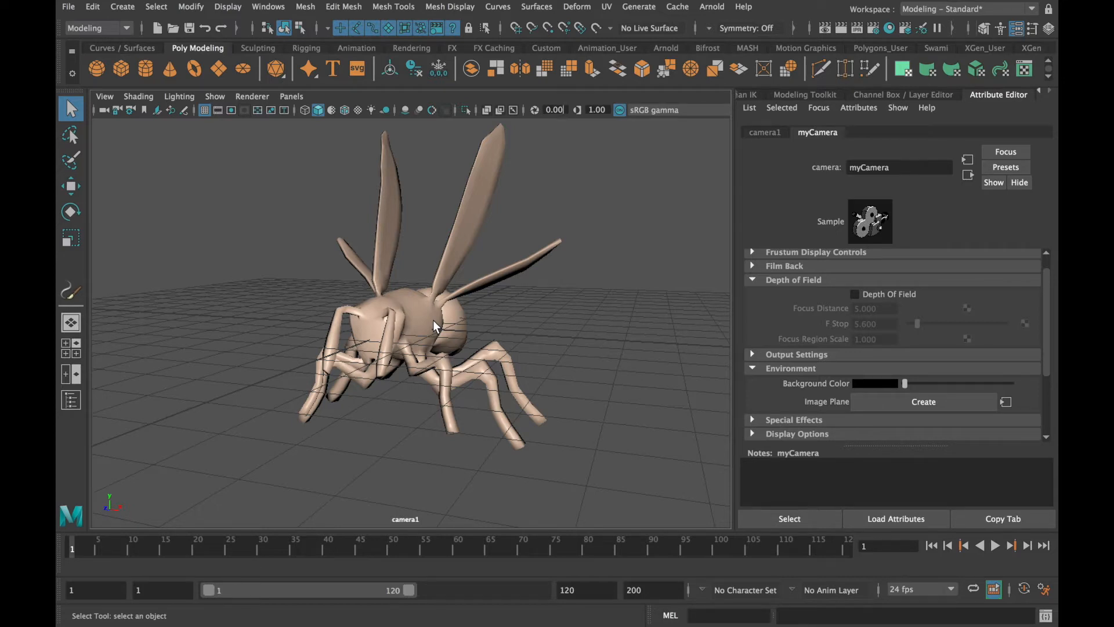
left_click(231, 110)
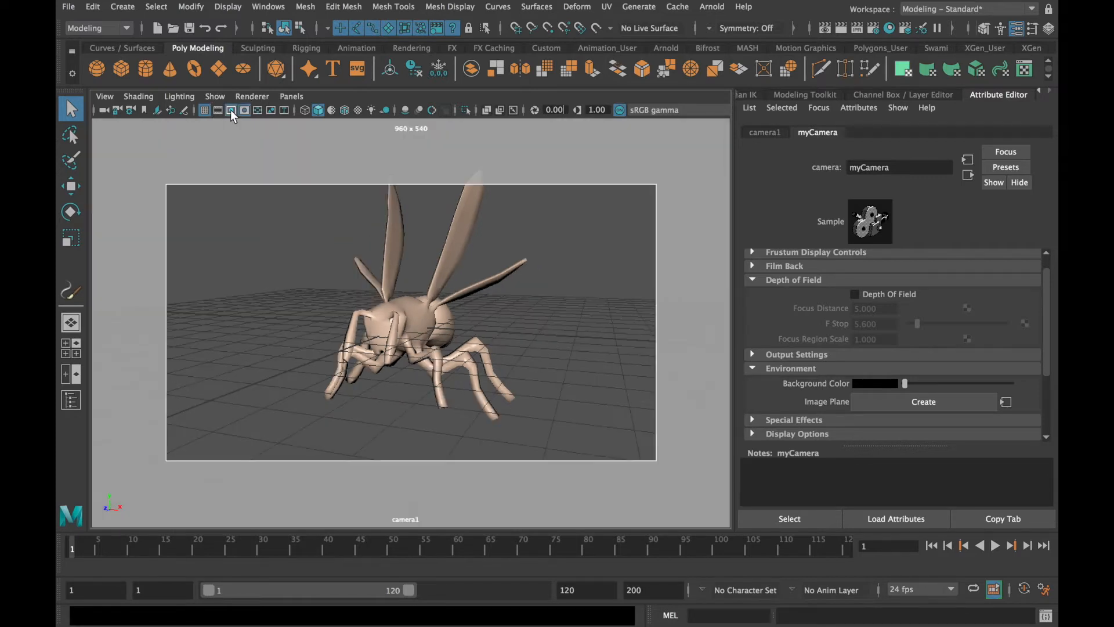
left_click_drag(454, 273, 453, 297, "alt")
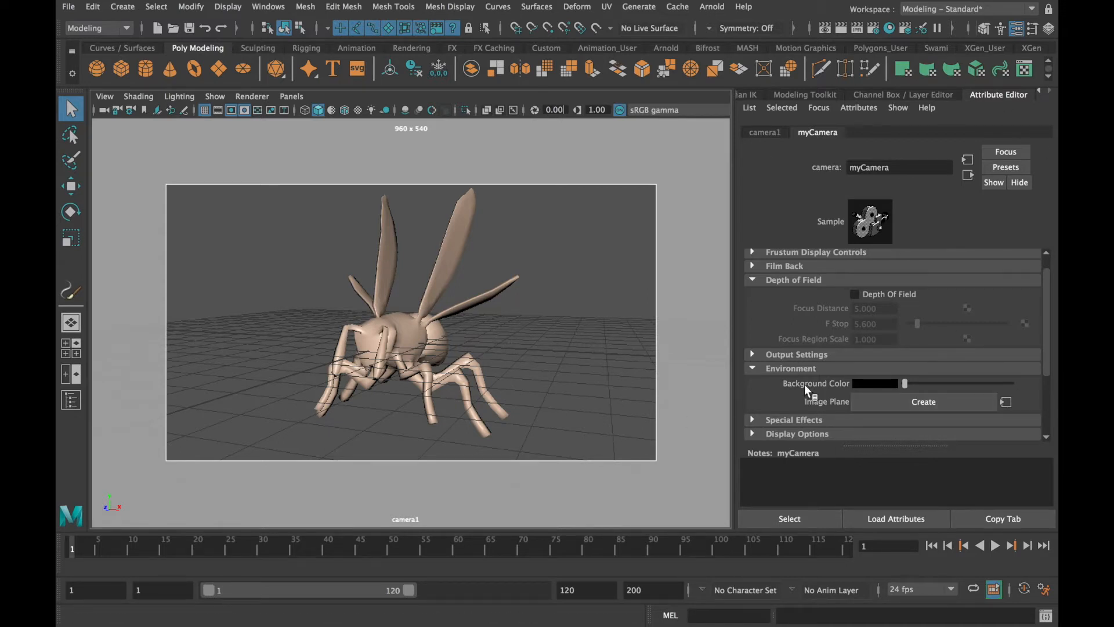
Set the camera's background color to light grey, then render the view and keep the image for comparison
left_click_drag(904, 384, 958, 391)
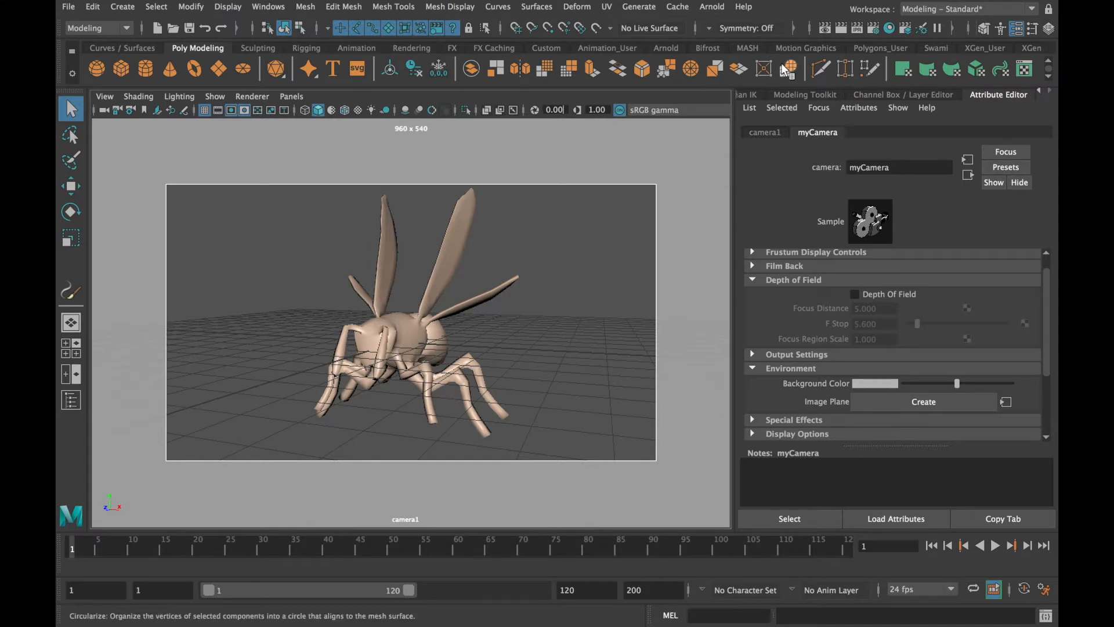
left_click(841, 27)
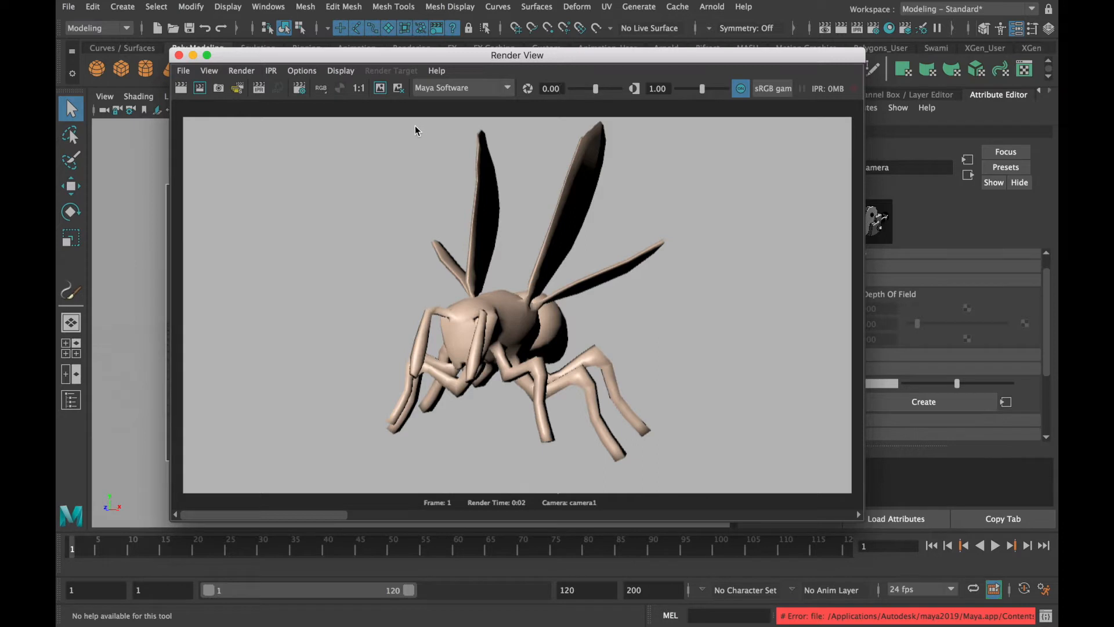
left_click(379, 88)
left_click(179, 55)
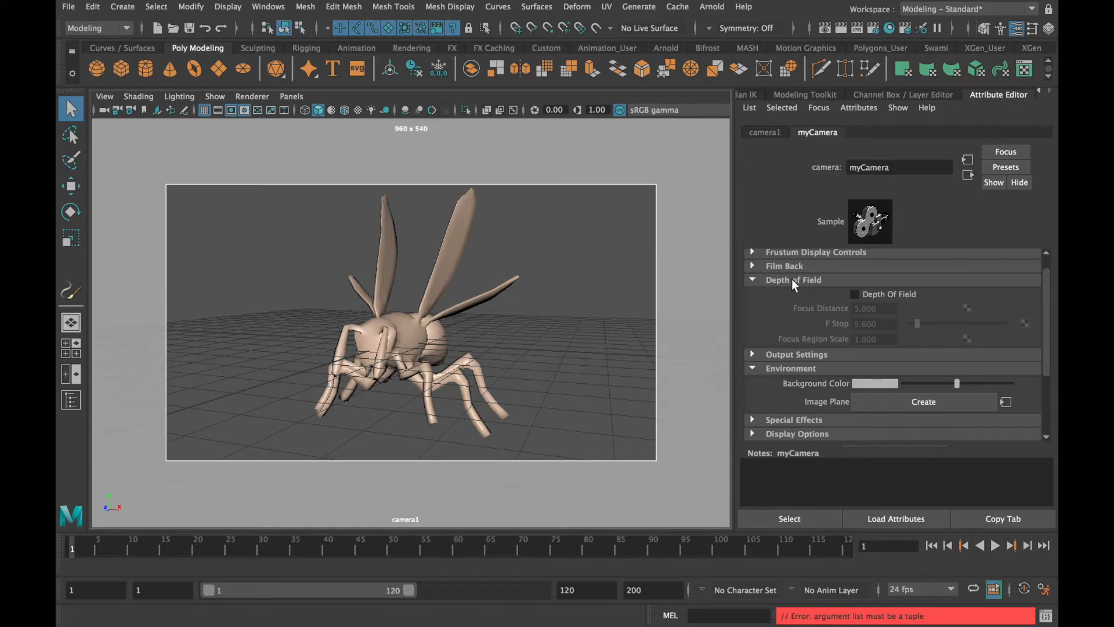
Enable Depth Of Field on myCamera, then render the view and keep the image for comparison
left_click(855, 294)
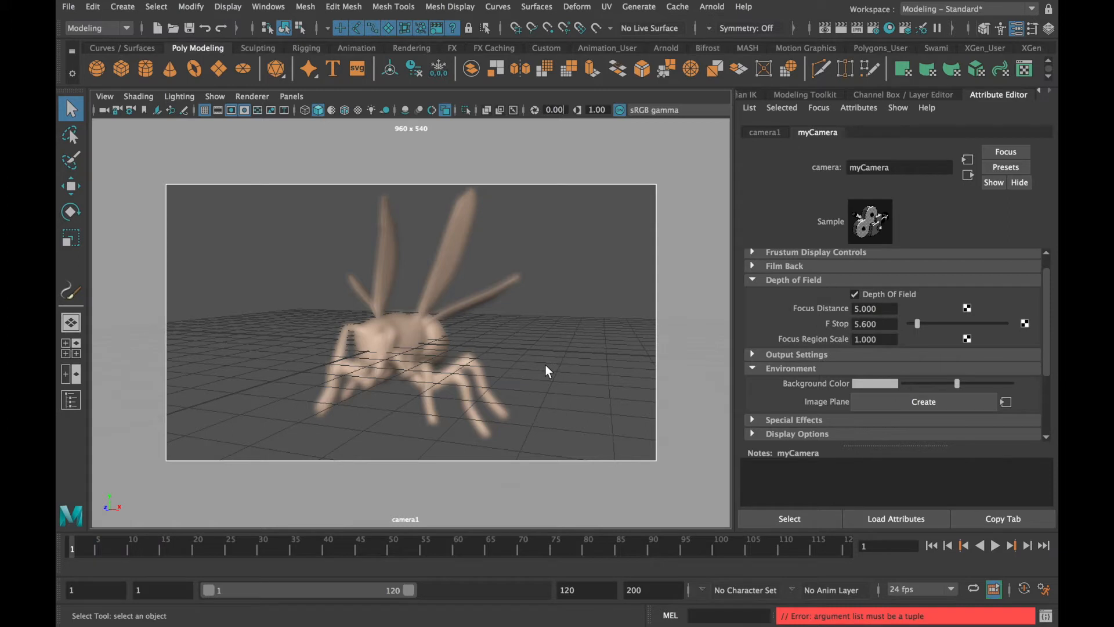
left_click(841, 29)
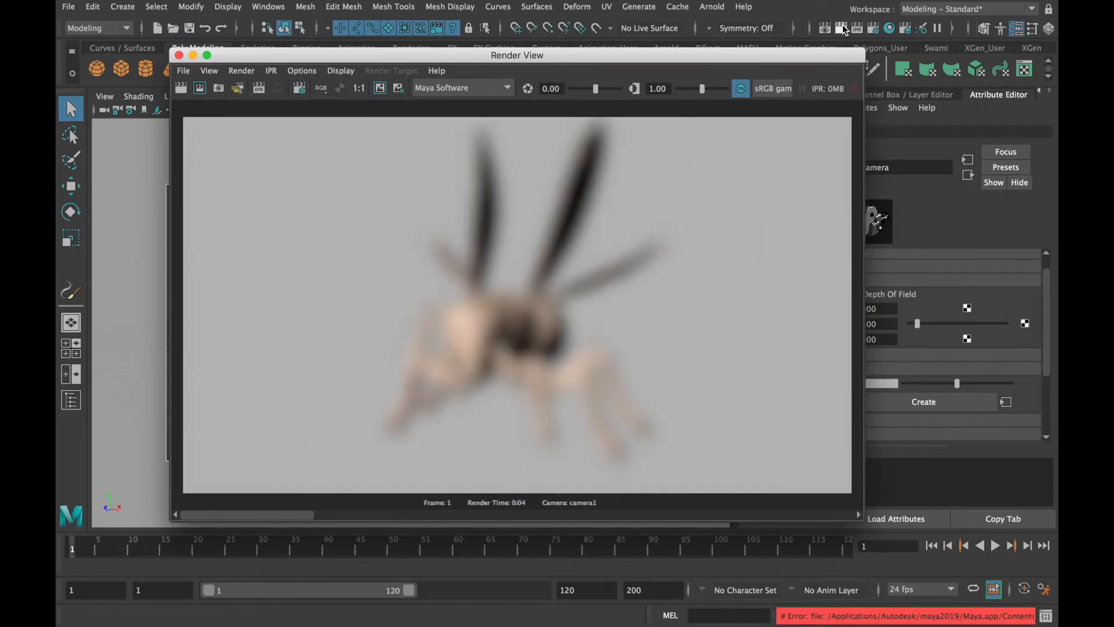
left_click(381, 87)
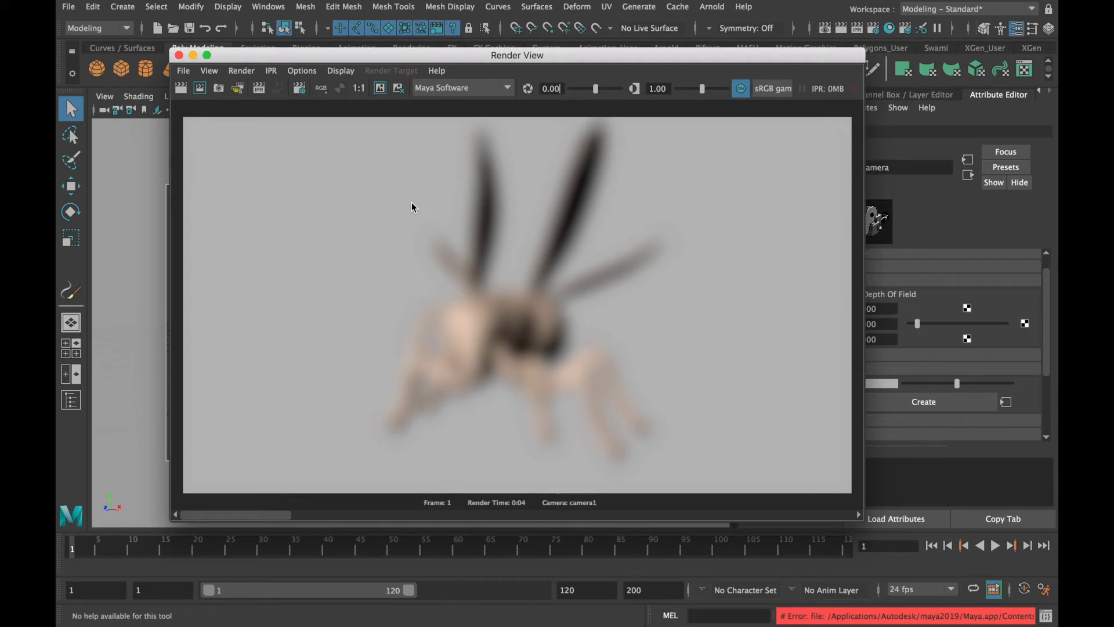
left_click(178, 55)
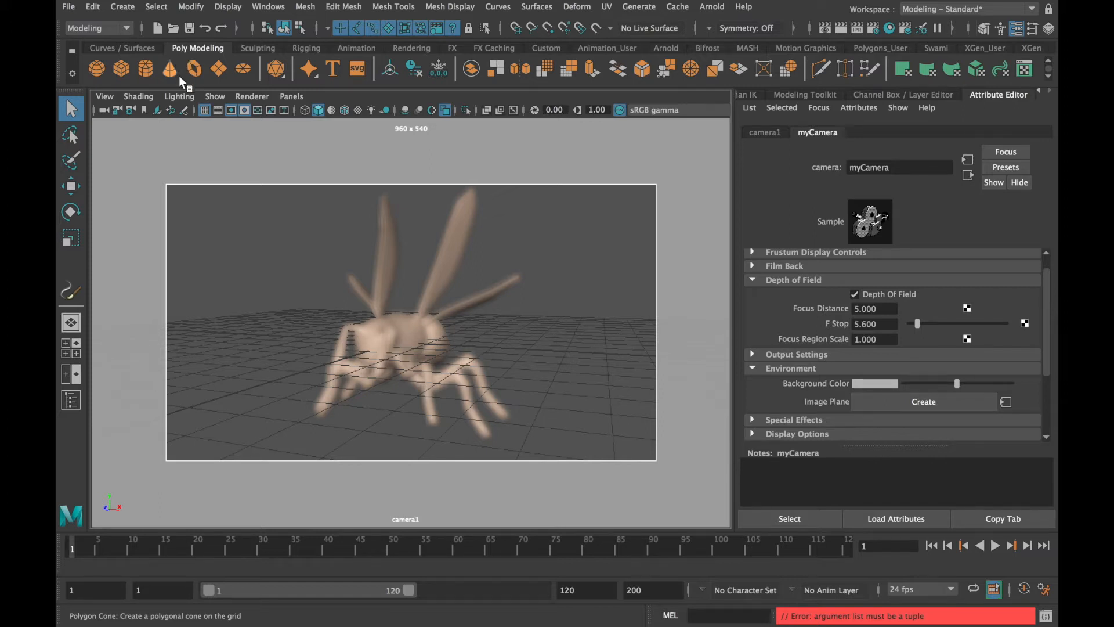
Select the wasp mesh and show Object Details in the heads-up display to read its distance from the camera
left_click(396, 337)
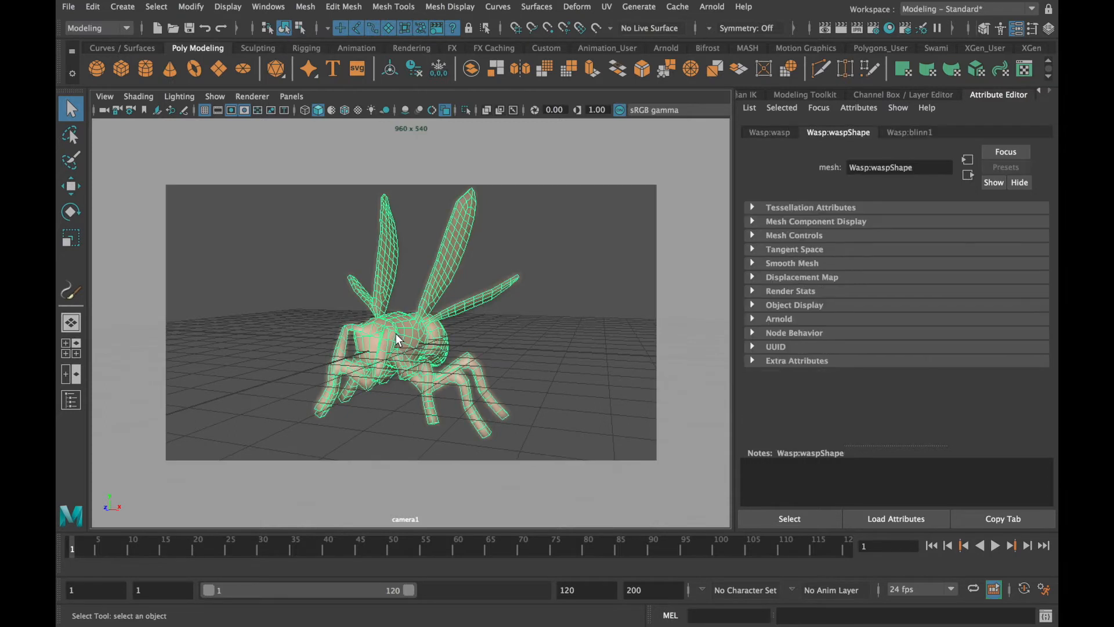
left_click(234, 8)
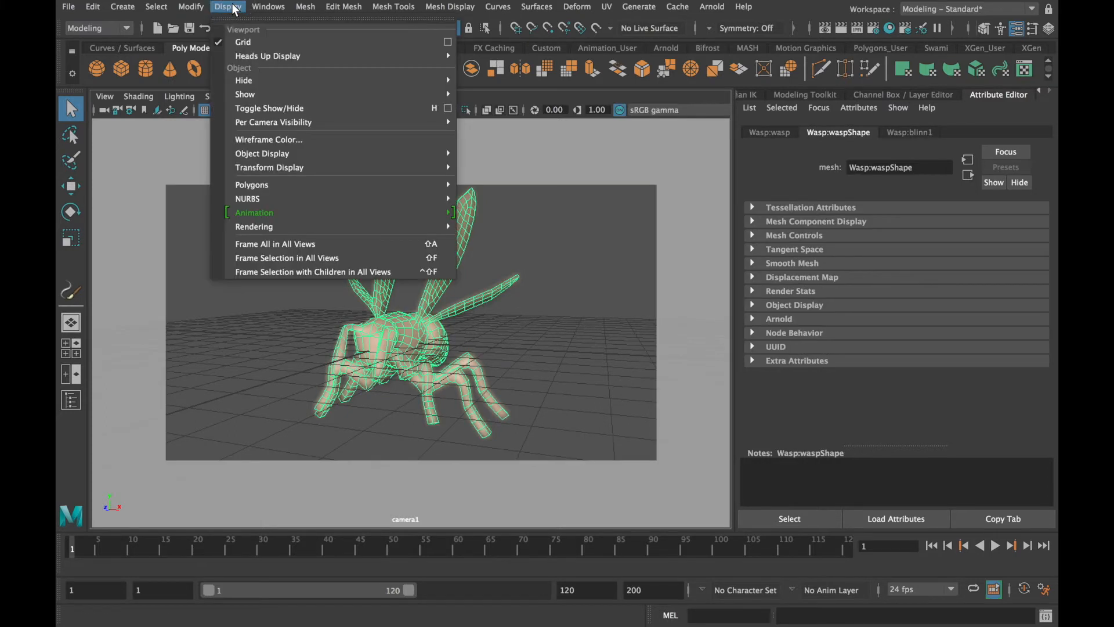
mouse_move(238, 58)
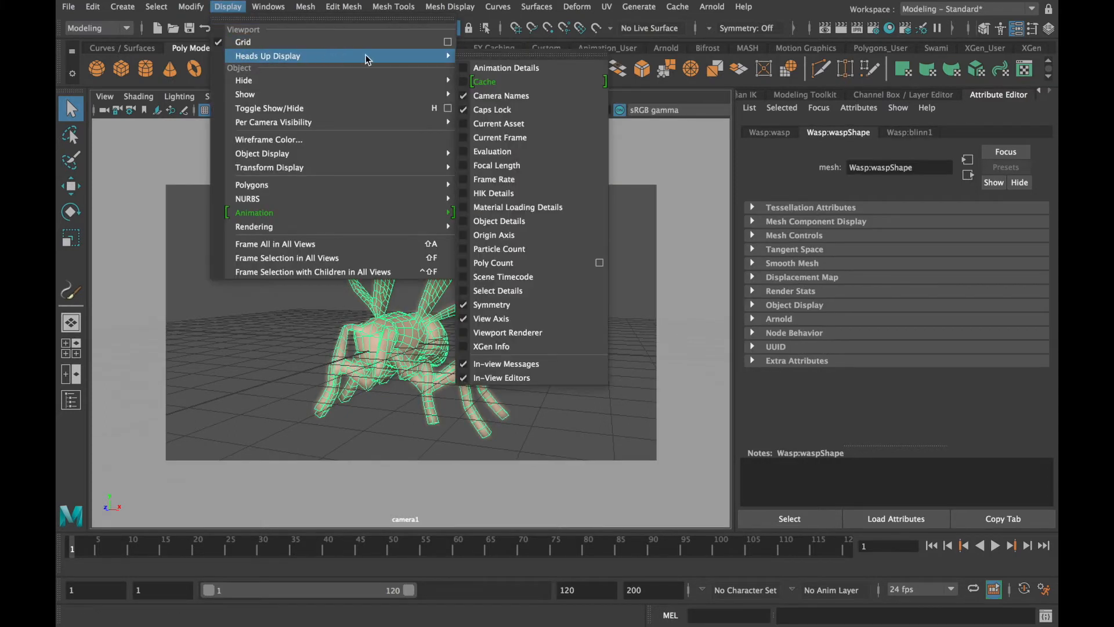
left_click(499, 221)
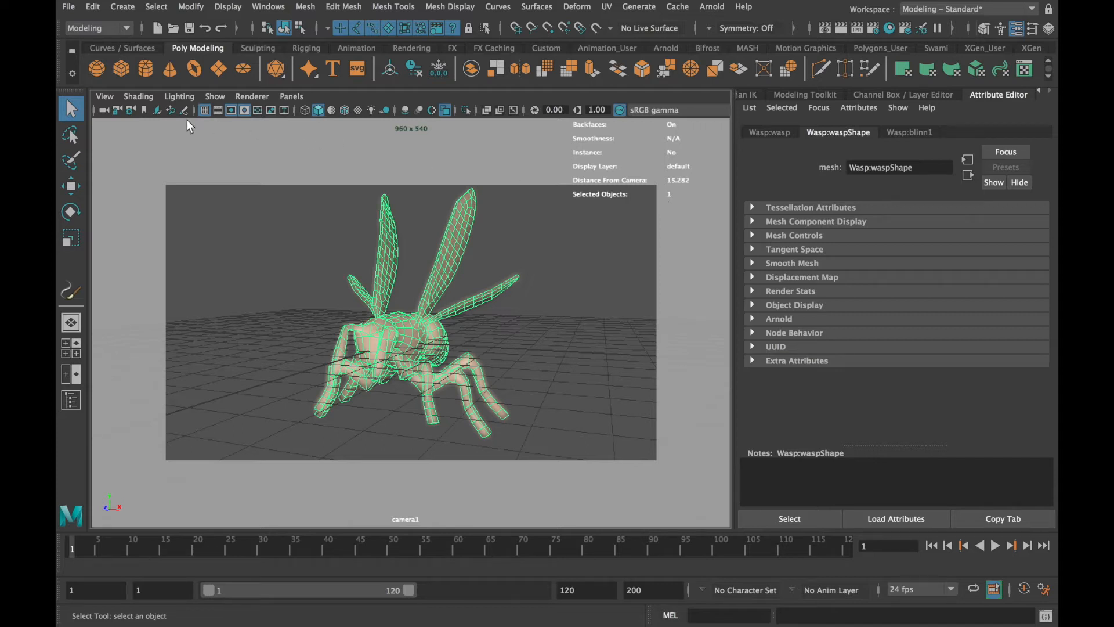
Select the viewport's camera and set its depth of field Focus Distance to 15.282
left_click(103, 111)
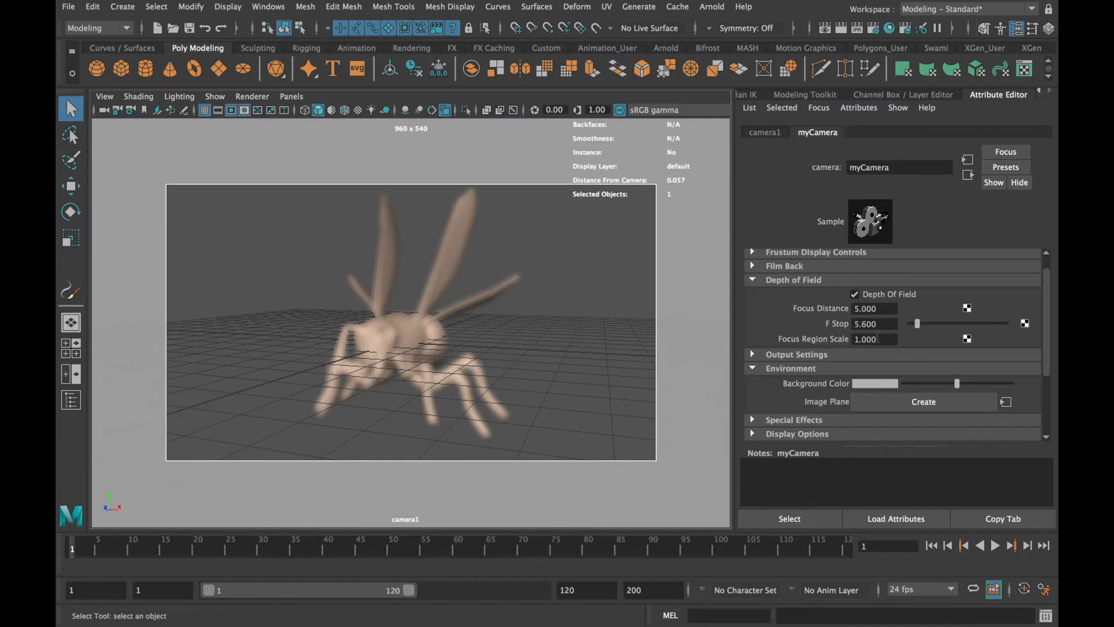
left_click(884, 311)
type("15.282")
key("Tab")
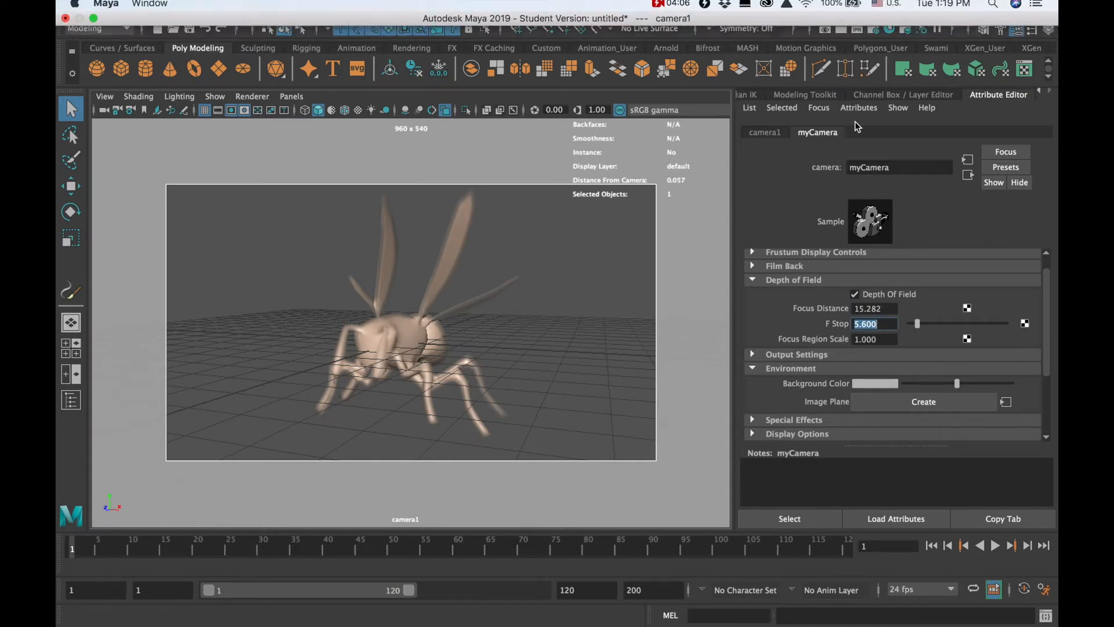
Render the view with the current depth of field, then raise the camera's F Stop to 64 and render again for comparison
left_click(841, 28)
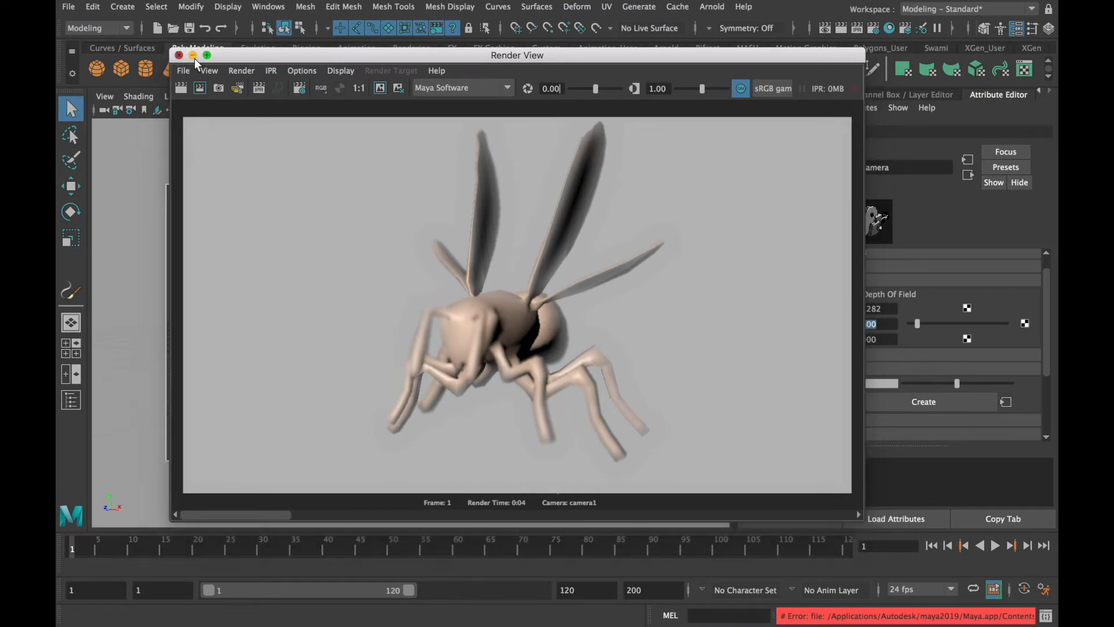
left_click(178, 55)
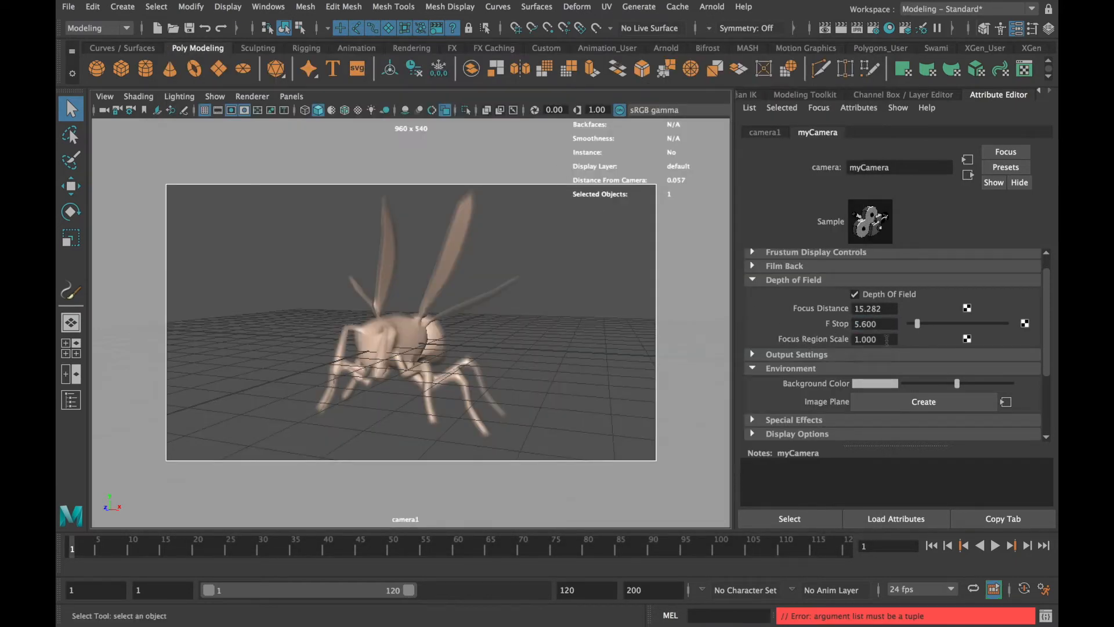
left_click_drag(917, 323, 1037, 332)
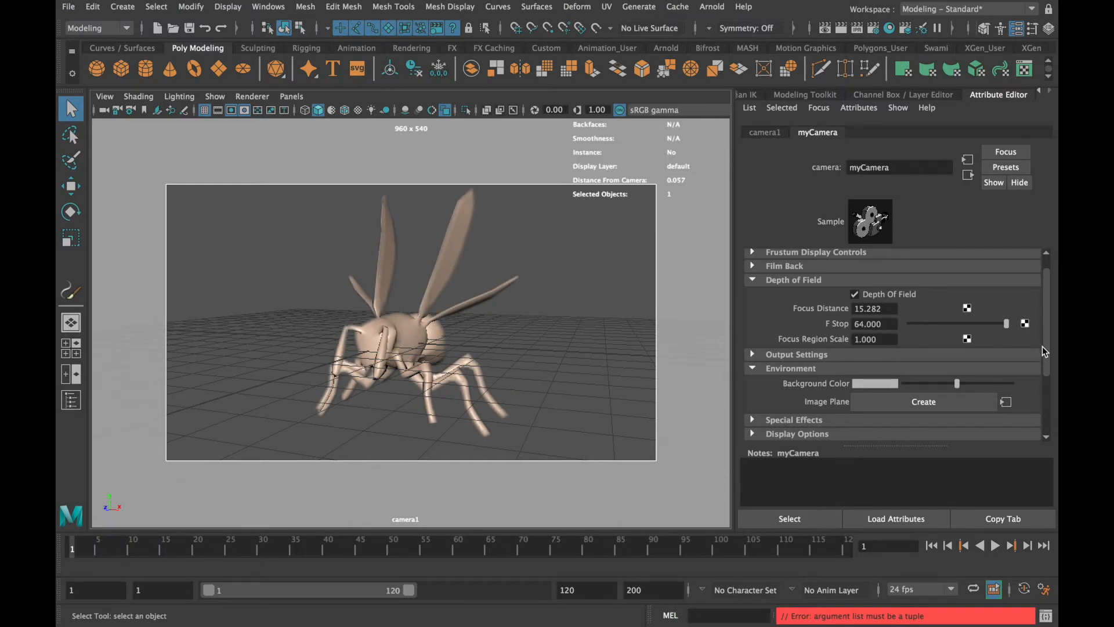
left_click(842, 27)
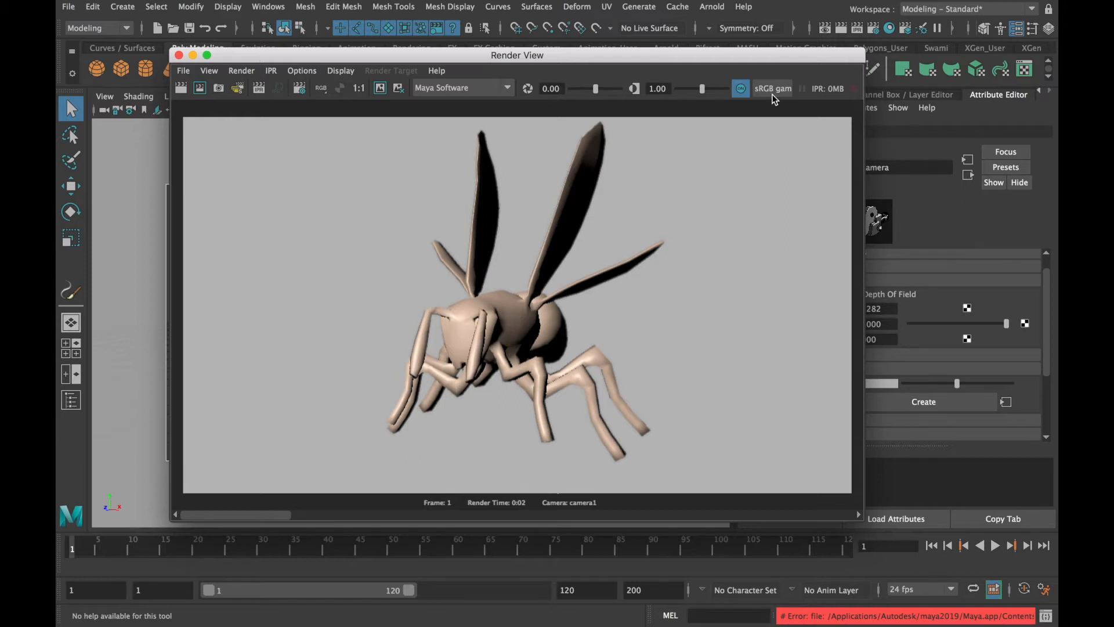
left_click_drag(743, 61, 668, 57)
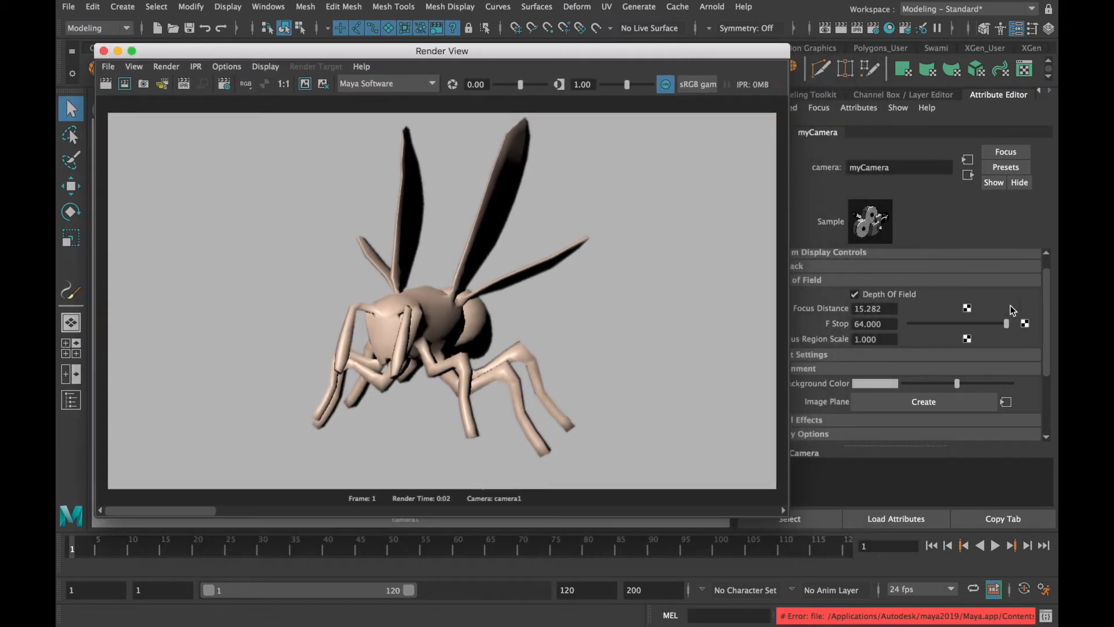
Lower the camera's F Stop to 1 and render the wasp again to compare the blur
left_click_drag(1007, 323, 911, 323)
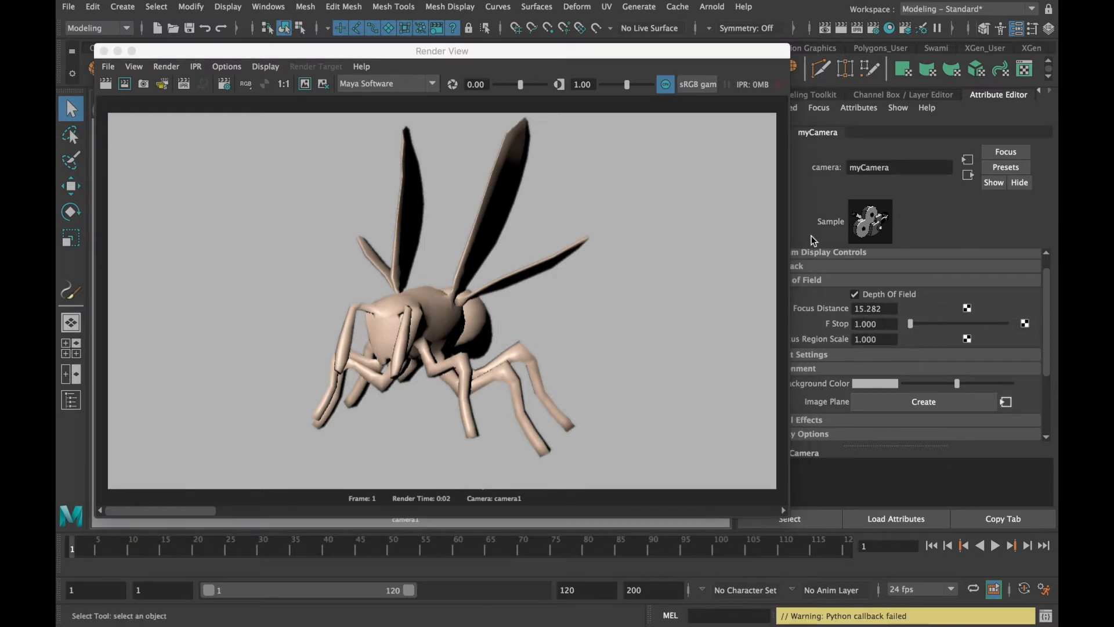
left_click(842, 31)
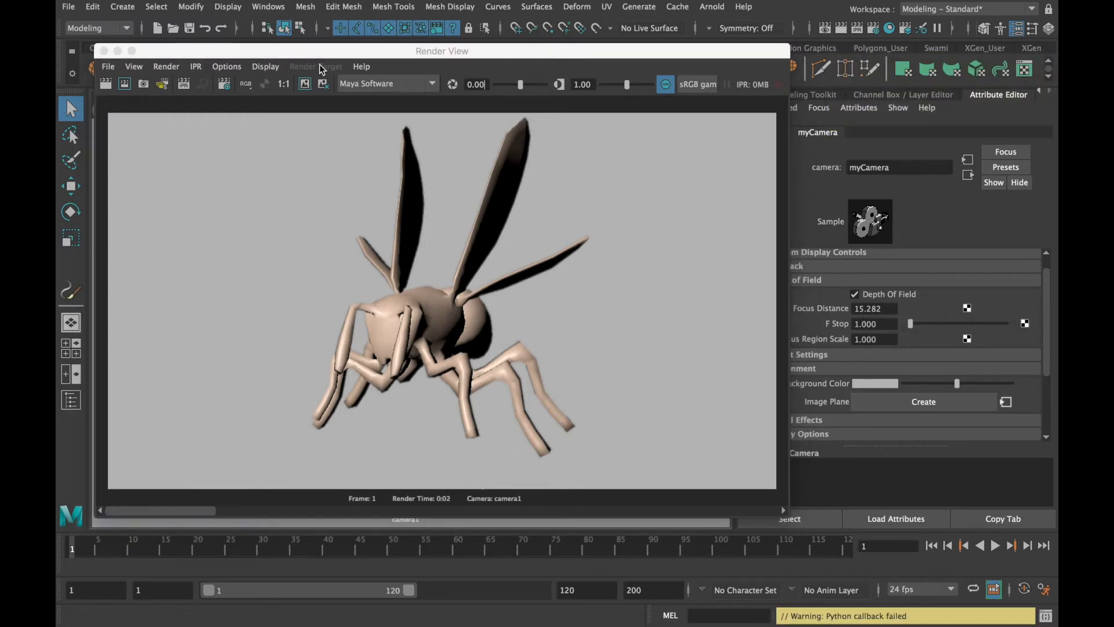
left_click(842, 29)
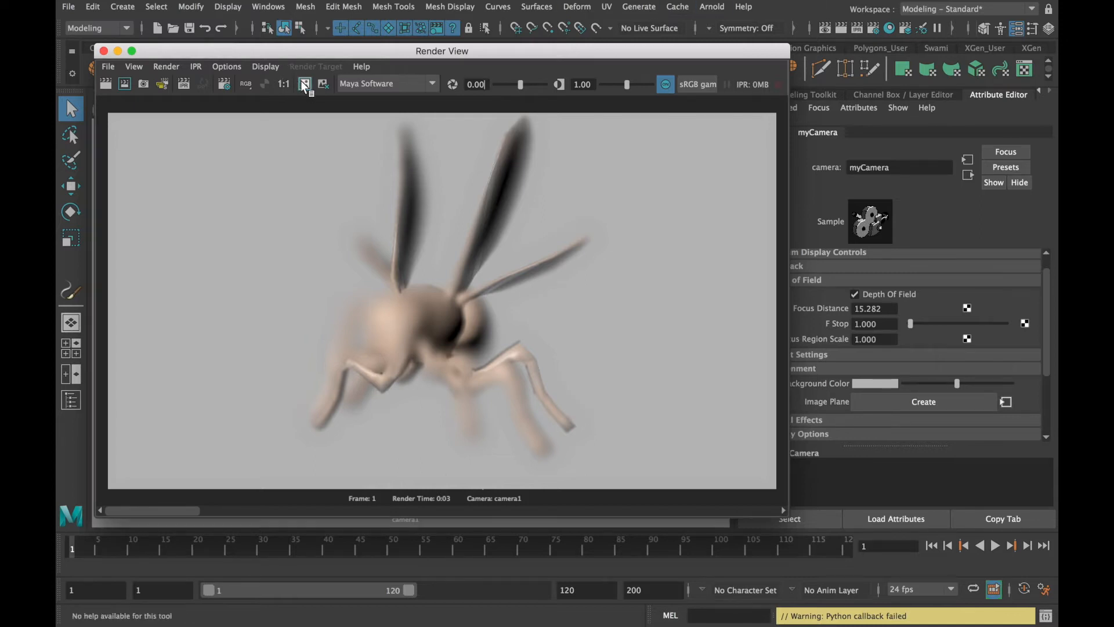
left_click(104, 51)
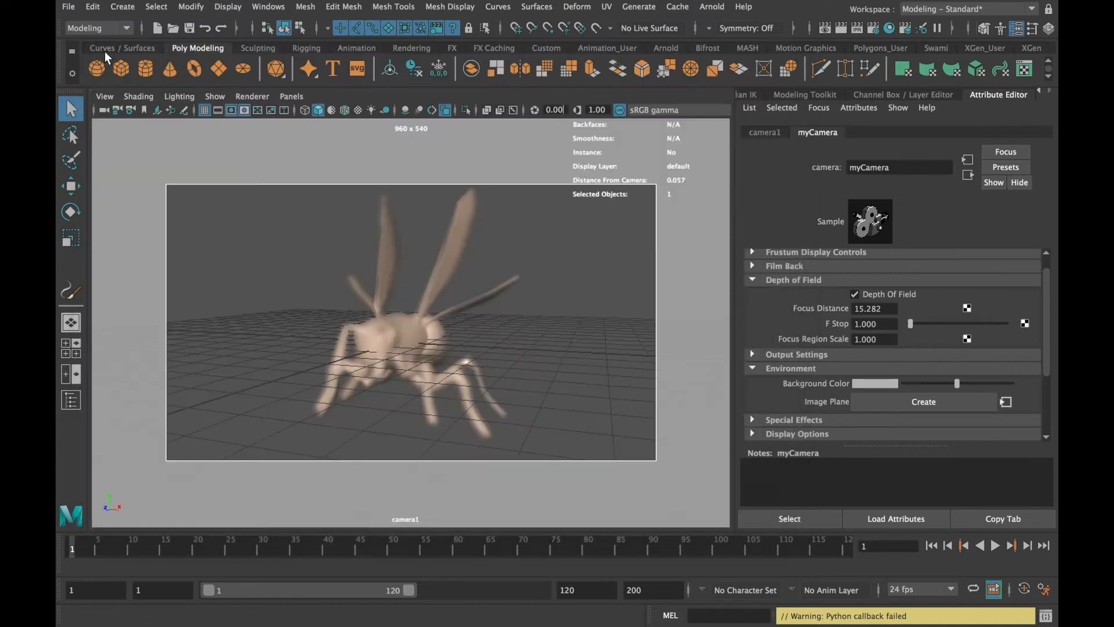
Create a locator and snap it to a vertex on the wasp's head
left_click(131, 8)
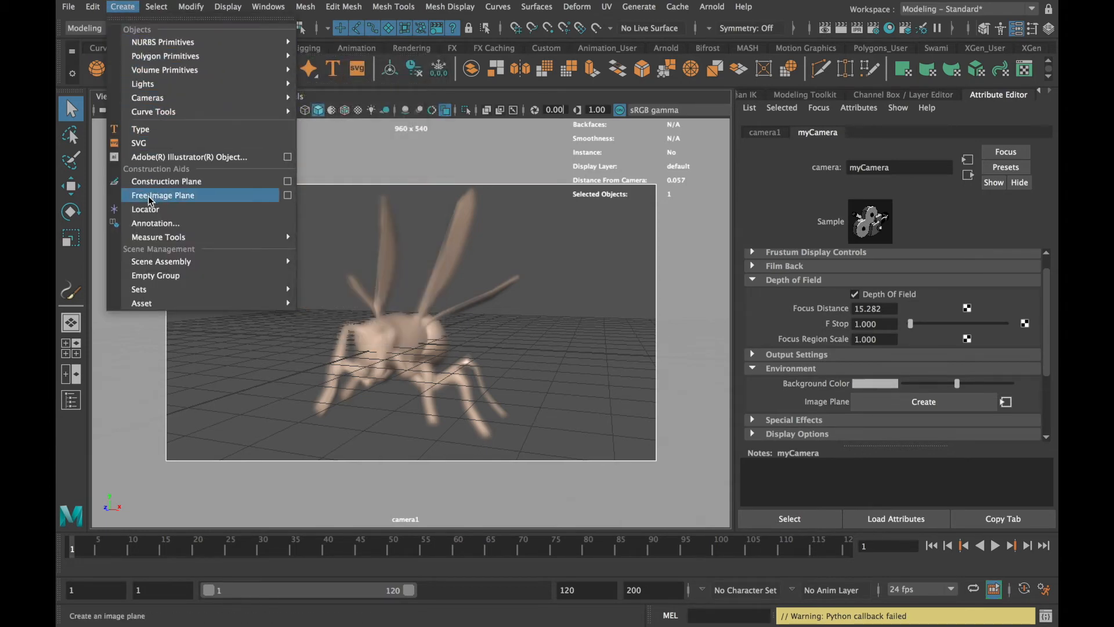
left_click(149, 210)
key("w")
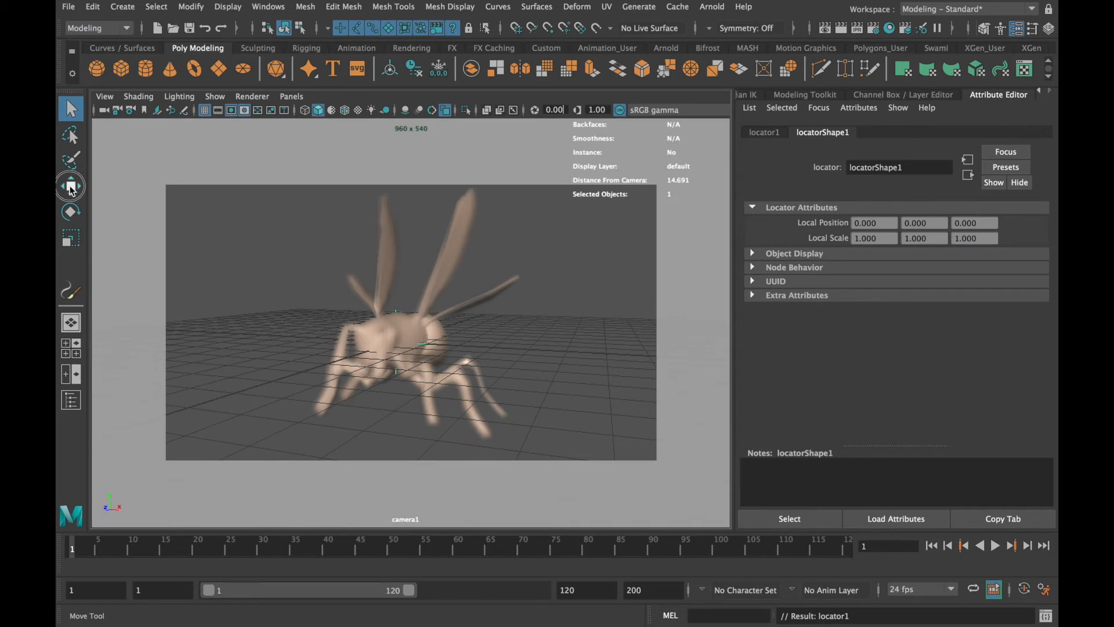
key("v")
left_click_drag(392, 343, 369, 336)
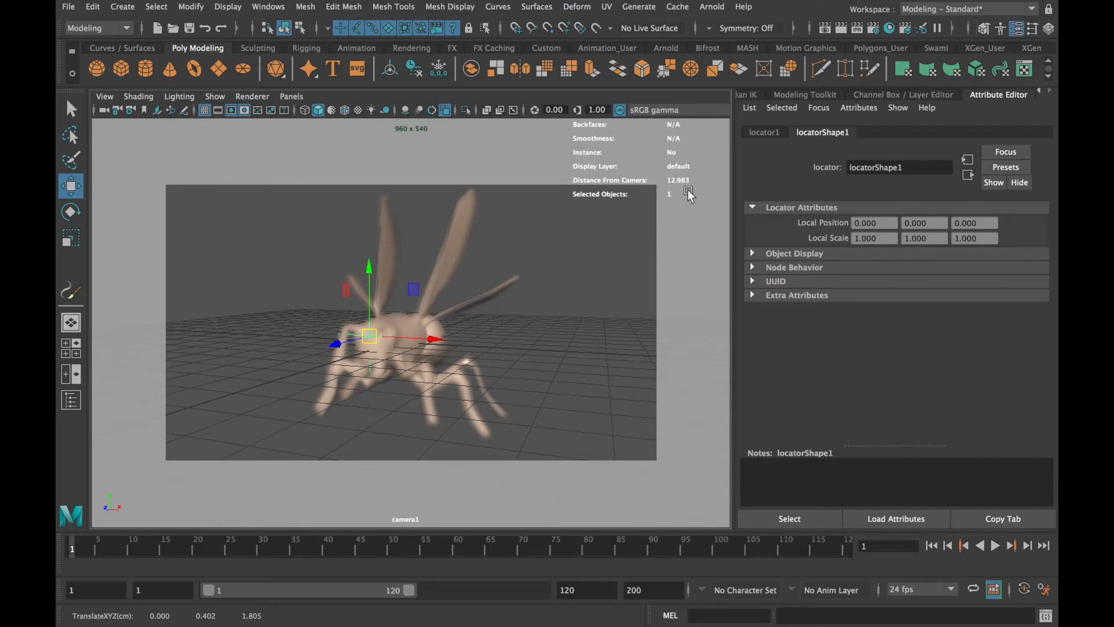
Select the viewport's camera, set its Focus Distance to 12.983 to match the locator, and render the view
left_click(103, 113)
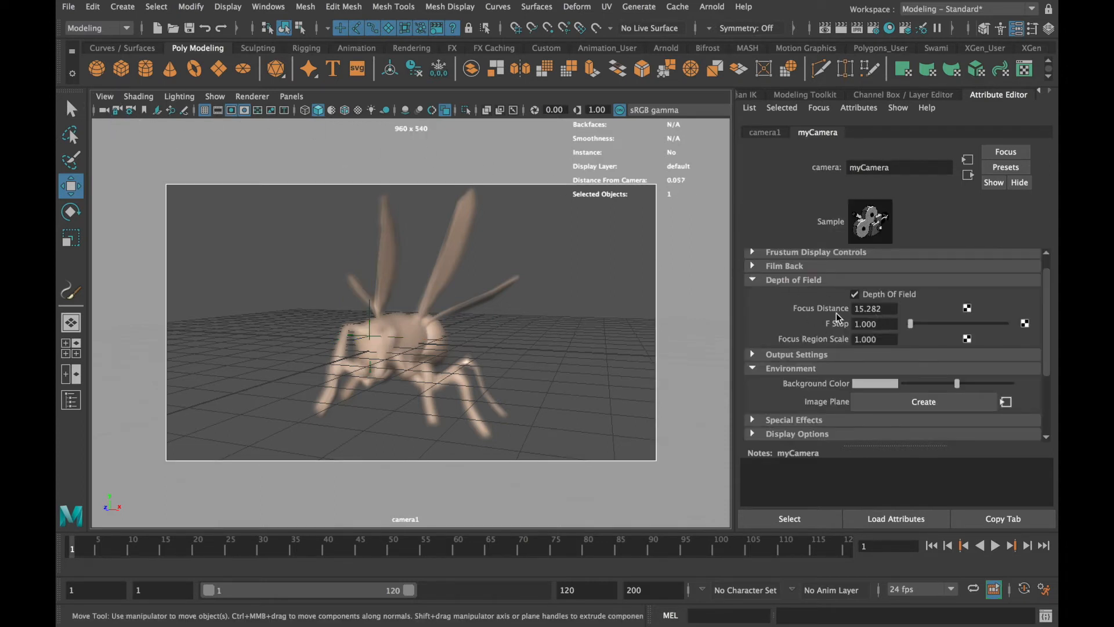
left_click(892, 310)
type("12.983")
key("Tab")
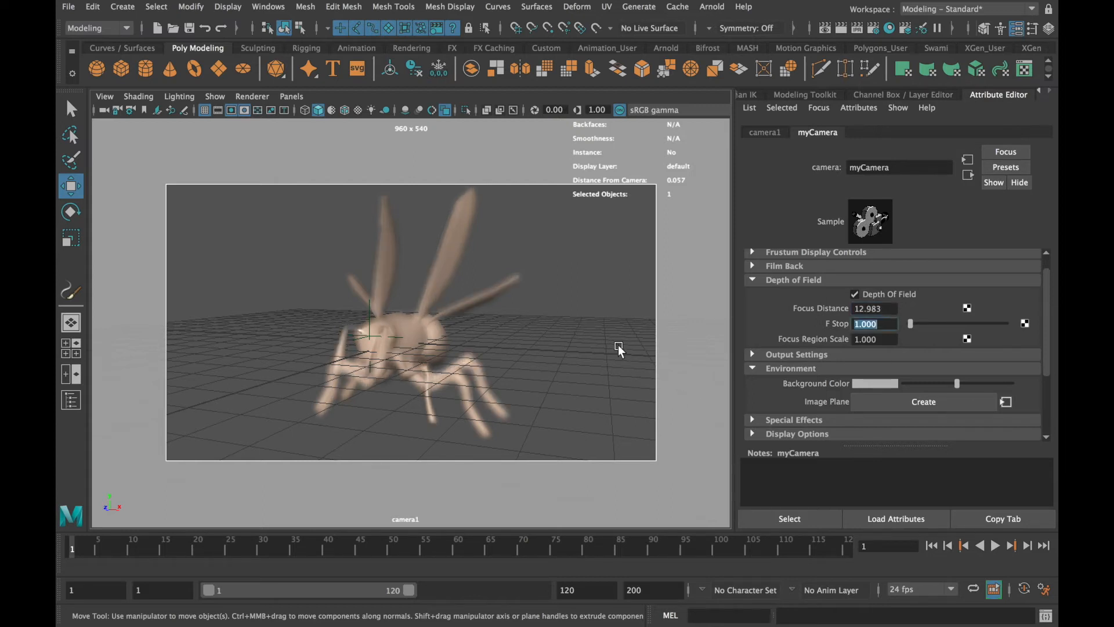
left_click(841, 29)
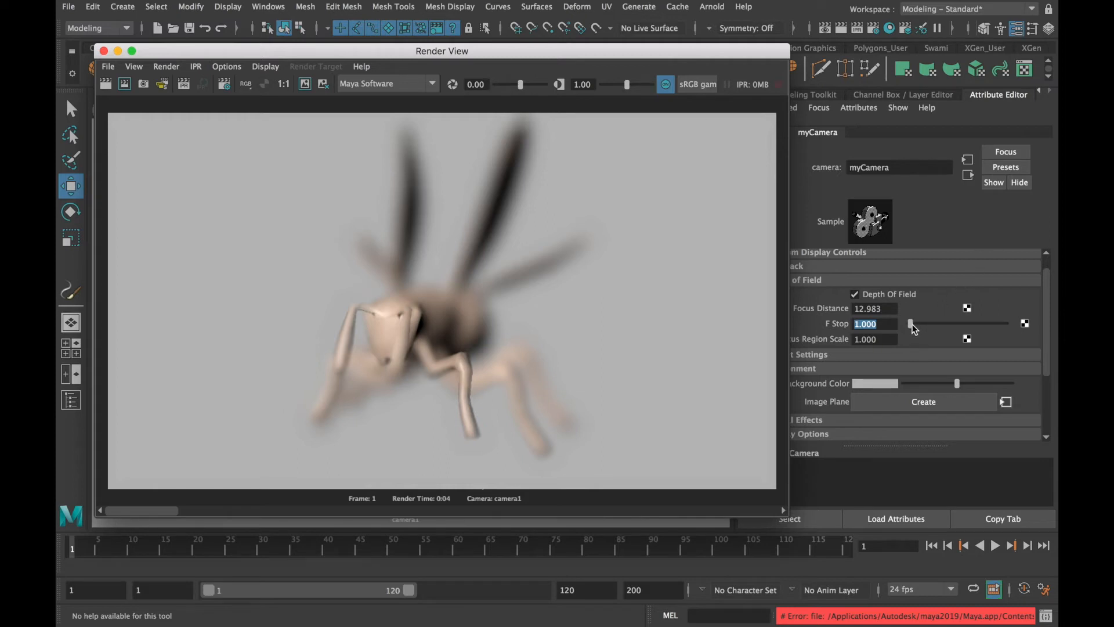
Set the camera's F Stop to 16 and render the wasp with the wider range of focus
left_click_drag(911, 323, 956, 324)
double_click(893, 324)
type("16")
key("Tab")
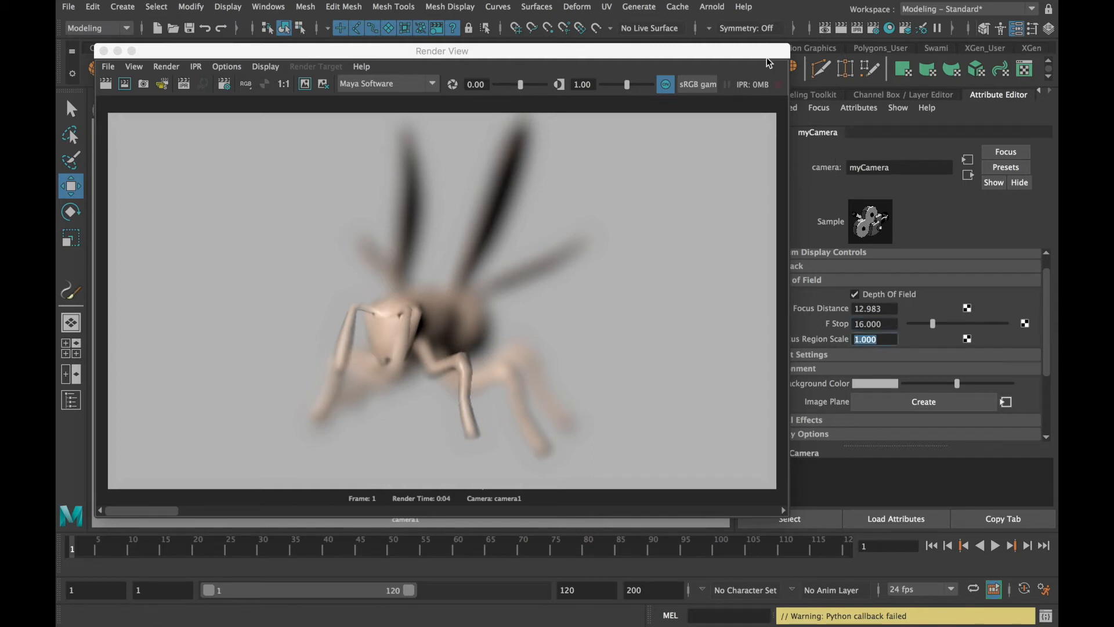
left_click(842, 29)
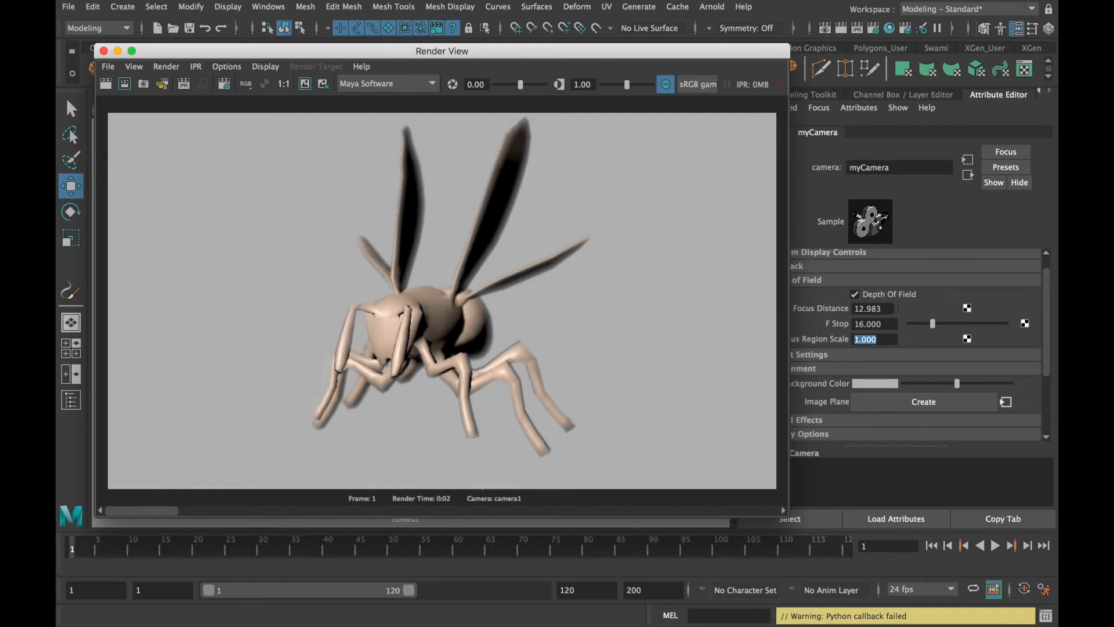
Set the camera's F Stop to 8 and render the wasp again
left_click(887, 325)
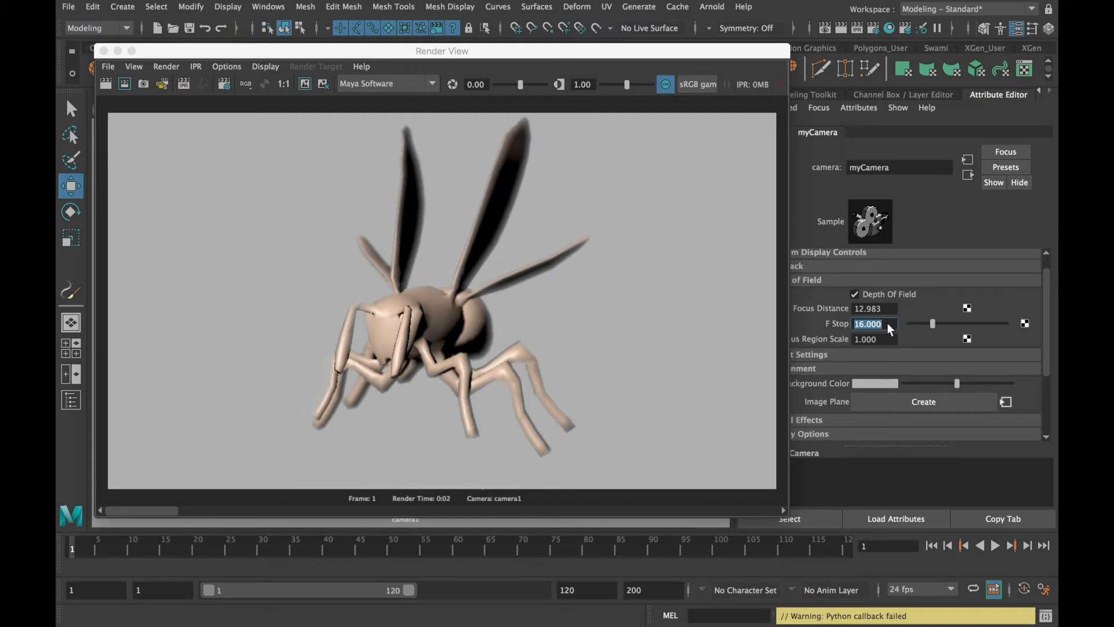
key("Tab")
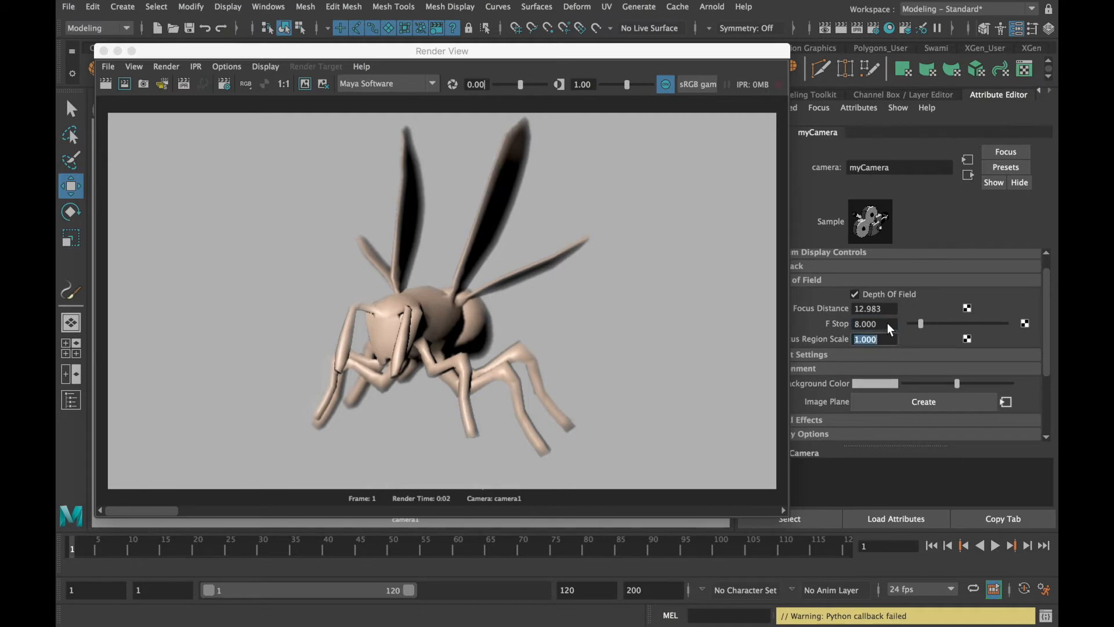
left_click(842, 29)
left_click(843, 29)
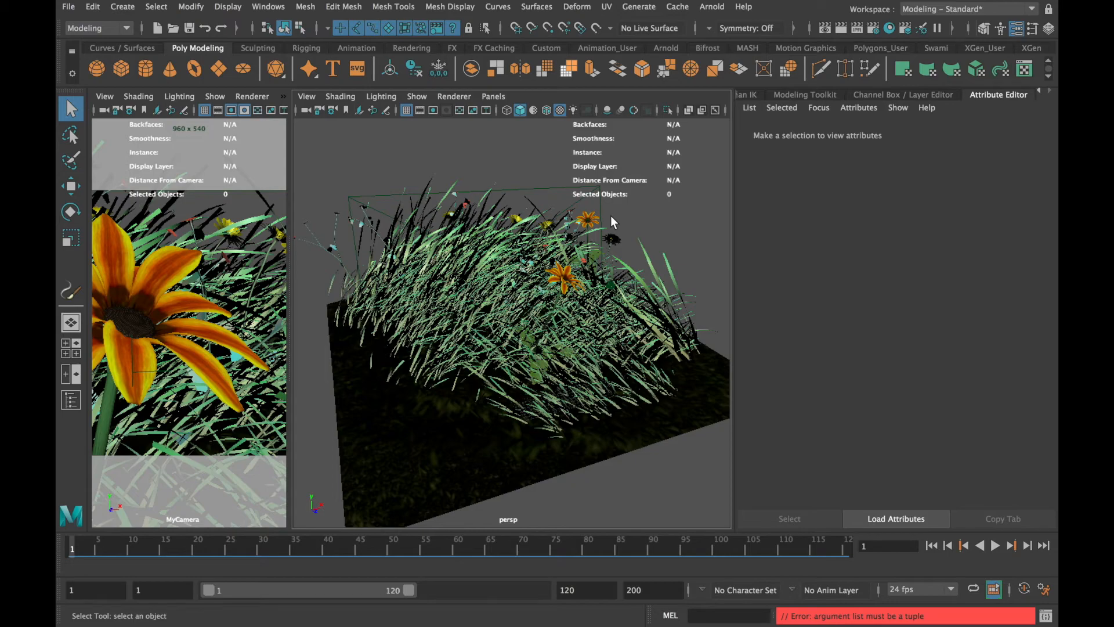
Enlarge the MyCamera viewport in the flower scene and render its view without depth of field
left_click_drag(615, 329, 580, 366, "alt")
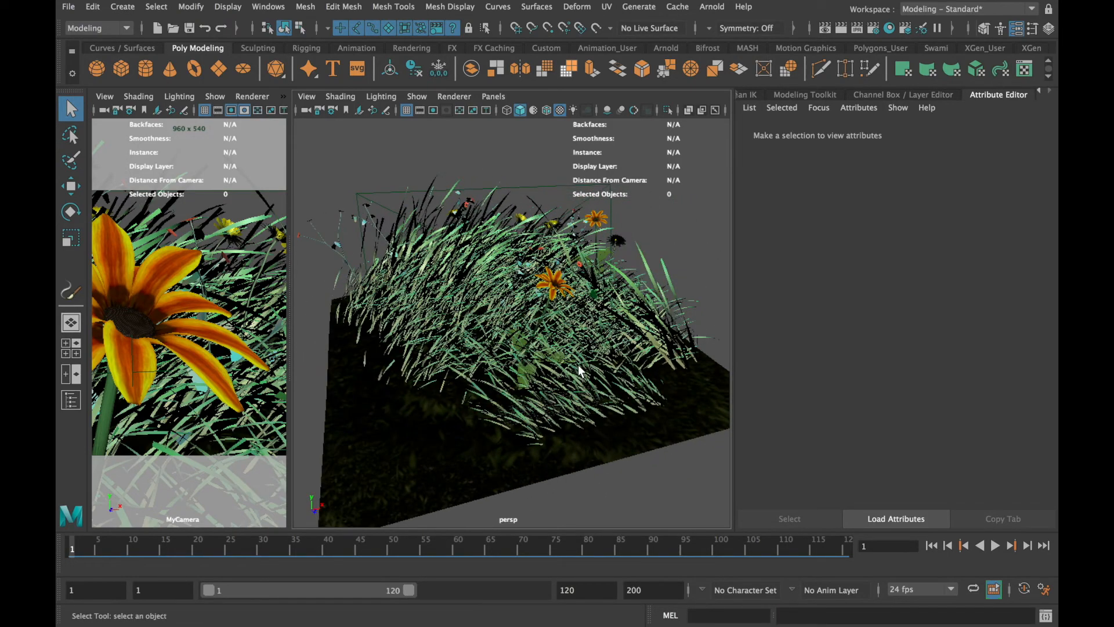
scroll(579, 370, "down", 2)
scroll(579, 370, "up", 6)
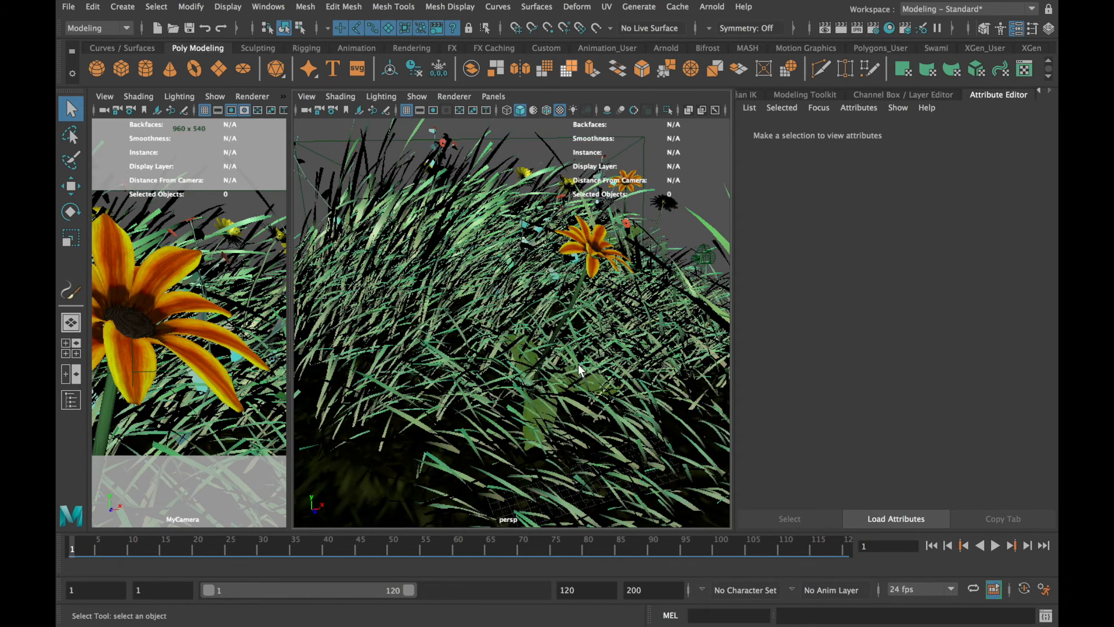
scroll(578, 364, "down", 5)
left_click_drag(291, 316, 608, 326)
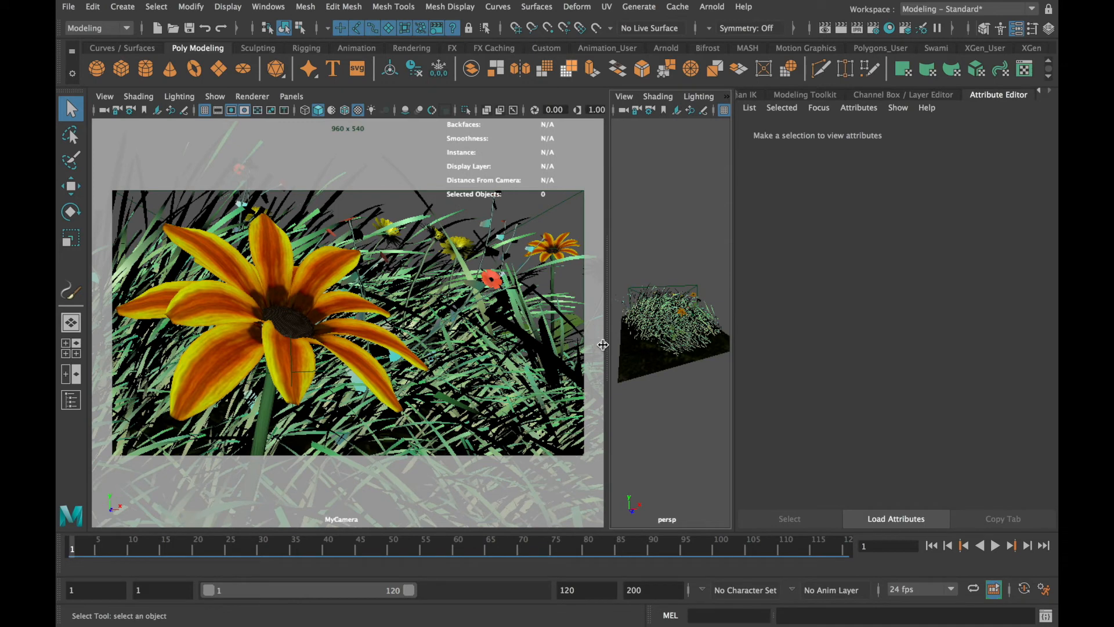
left_click(549, 281)
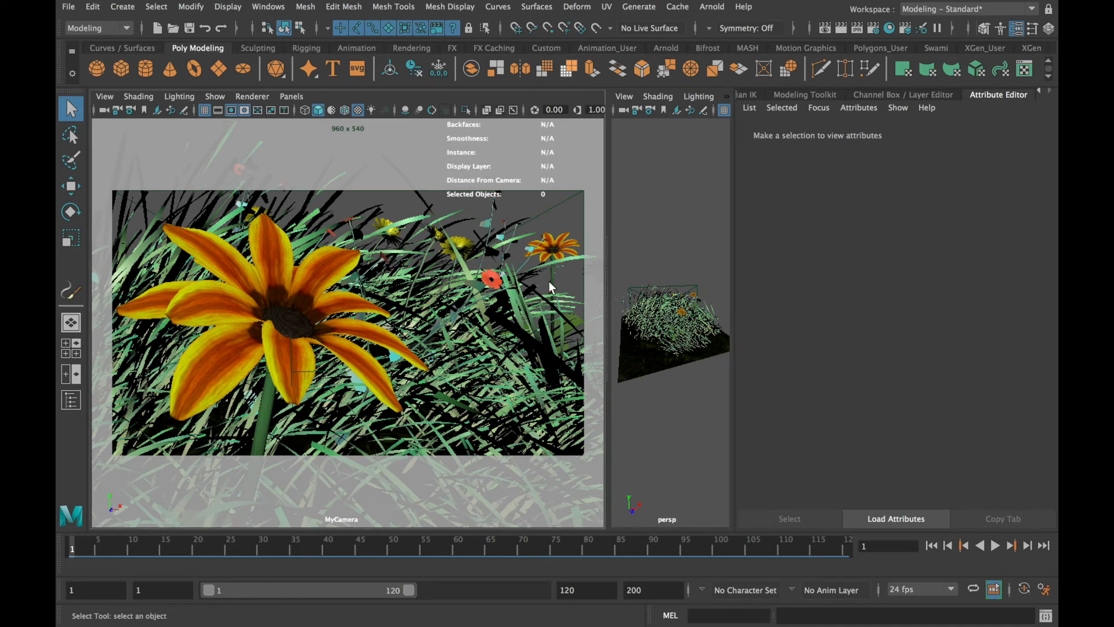
left_click(841, 29)
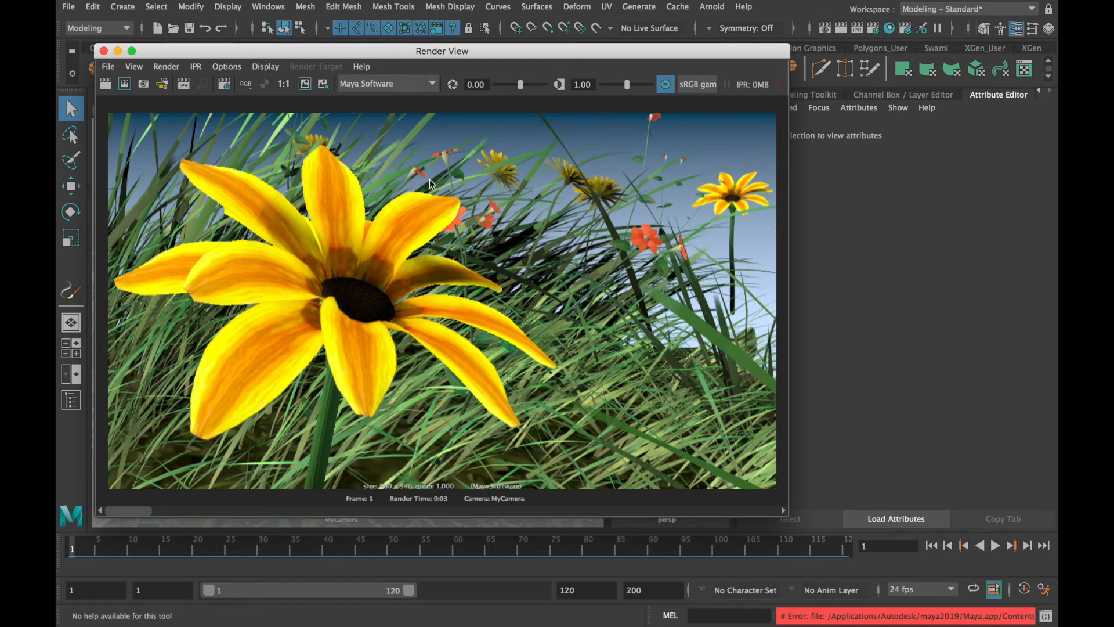
left_click(118, 51)
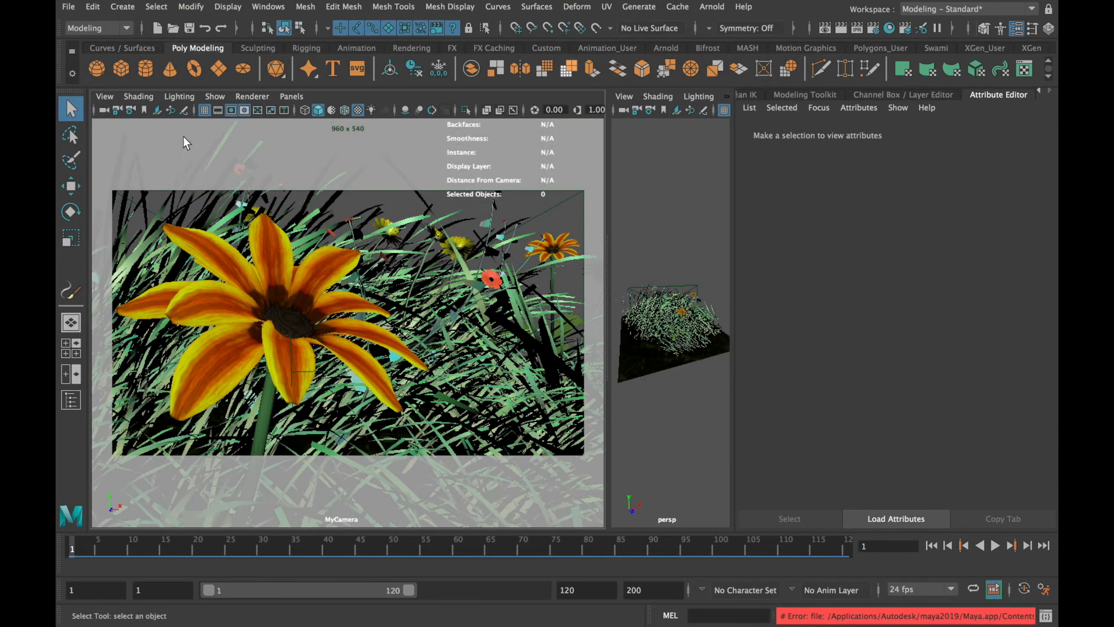
Enable Depth Of Field on MyCamera and render the flower scene to check the blur
left_click(103, 111)
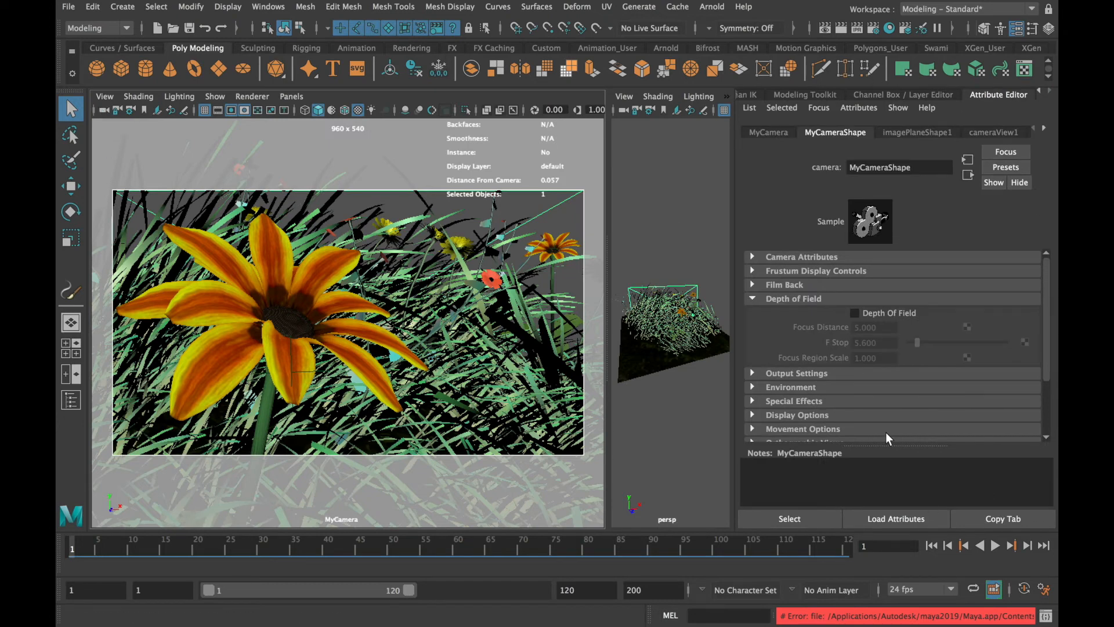
left_click(854, 312)
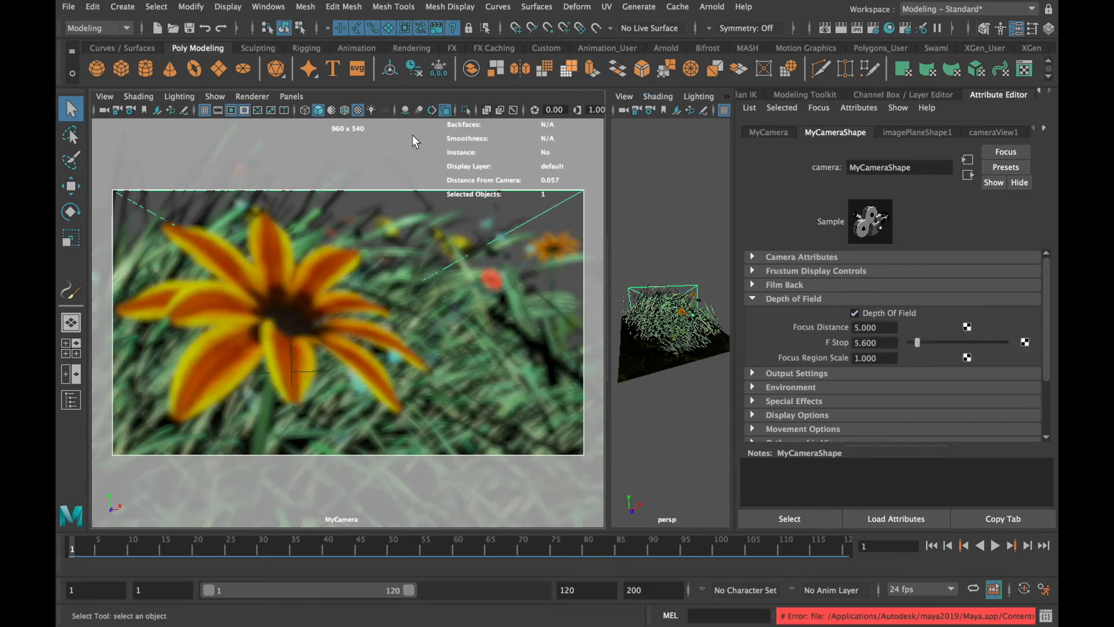
left_click(888, 29)
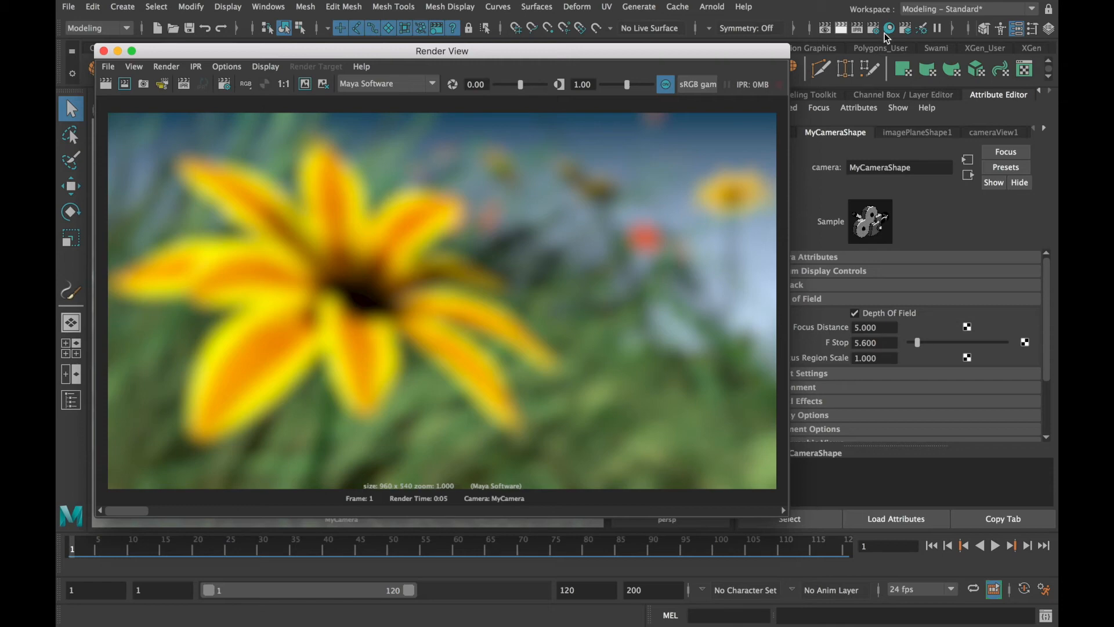
left_click(104, 50)
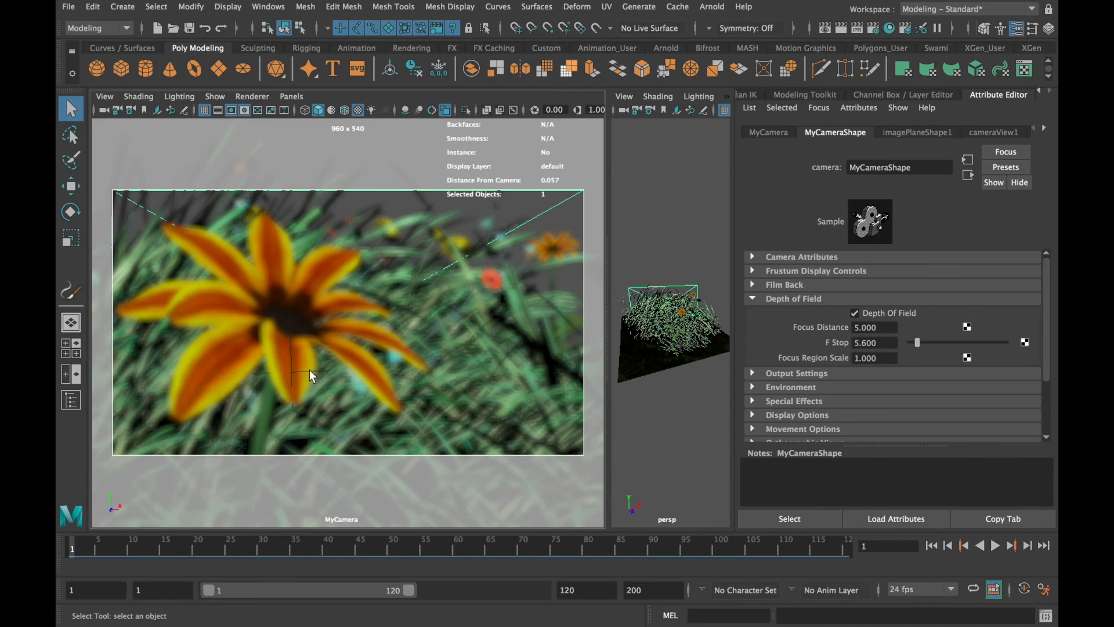
Select locator1 from the Outliner to read its distance from the camera
left_click(268, 6)
mouse_move(284, 129)
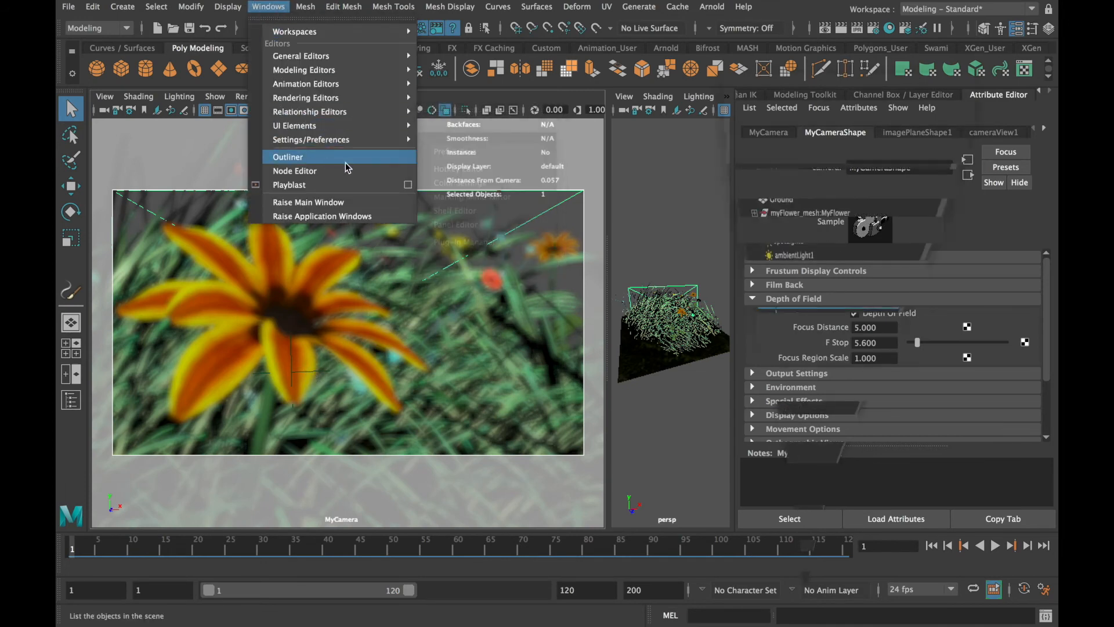
left_click(347, 158)
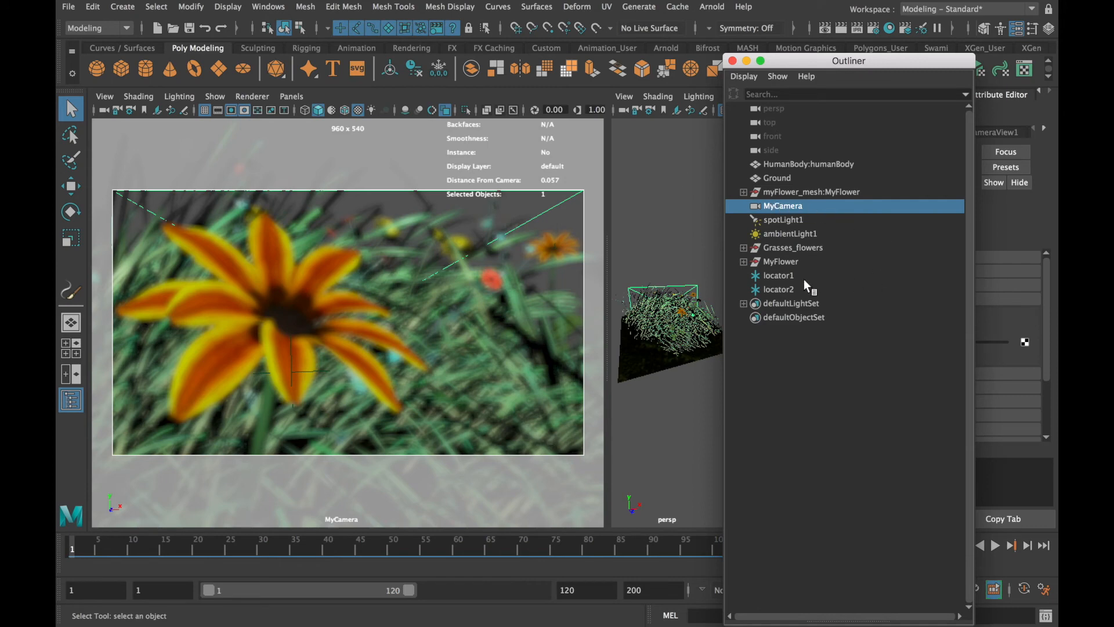
left_click(788, 275)
left_click(733, 60)
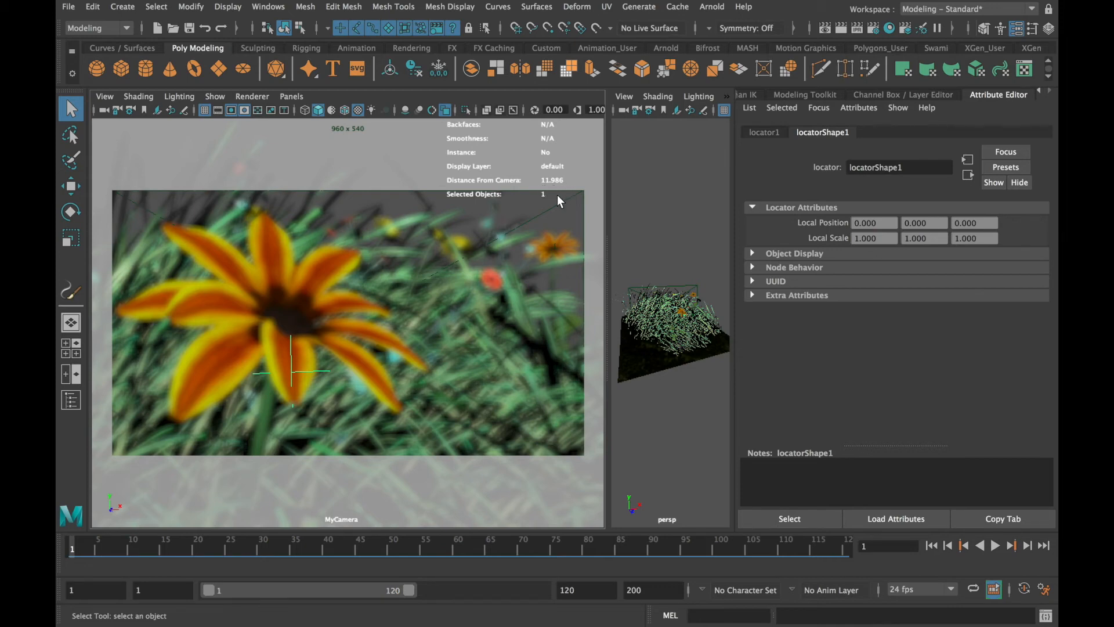
Select MyCamera and set its depth of field Focus Distance to 11.986
left_click(103, 110)
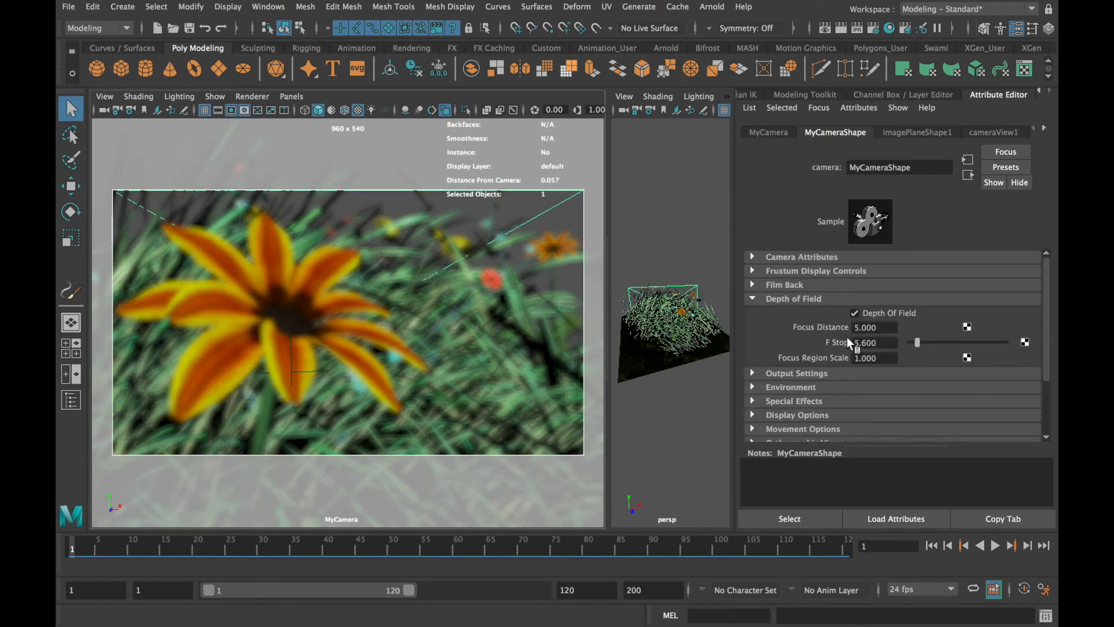
left_click(877, 328)
type("11.986")
key("Tab")
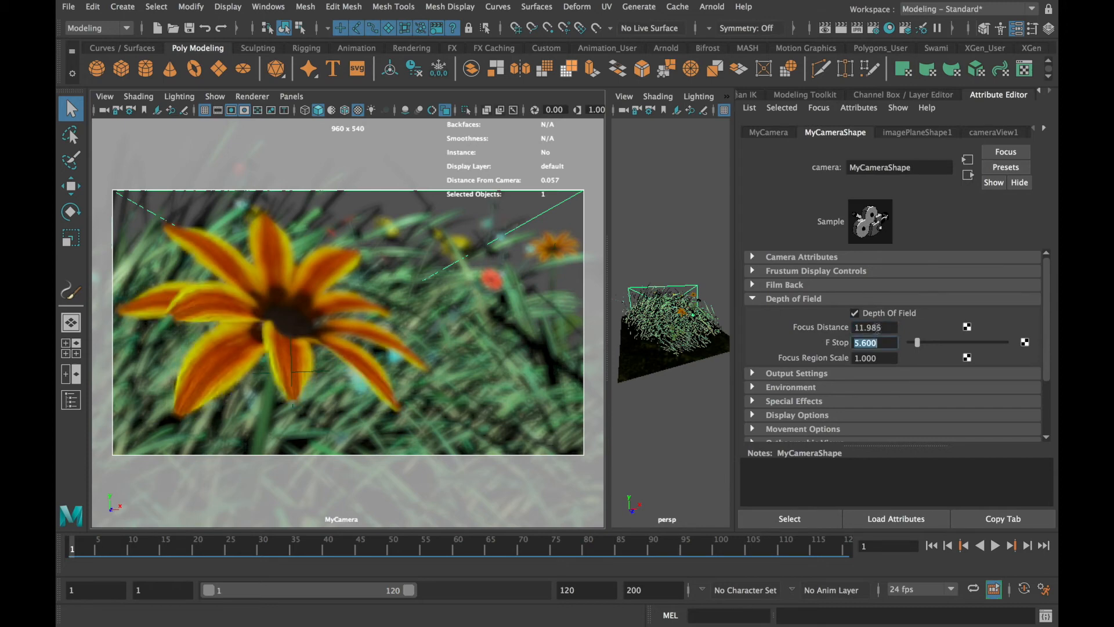
Clear the selection, render the flower scene with the new focus distance, and close the render after checking it
left_click(535, 158)
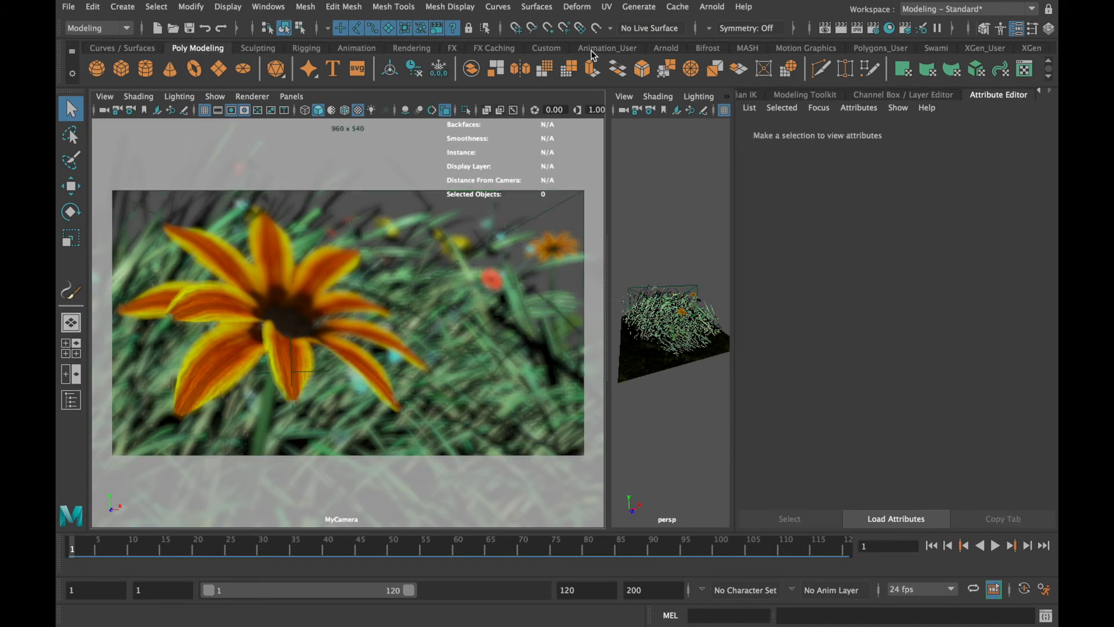
left_click(841, 28)
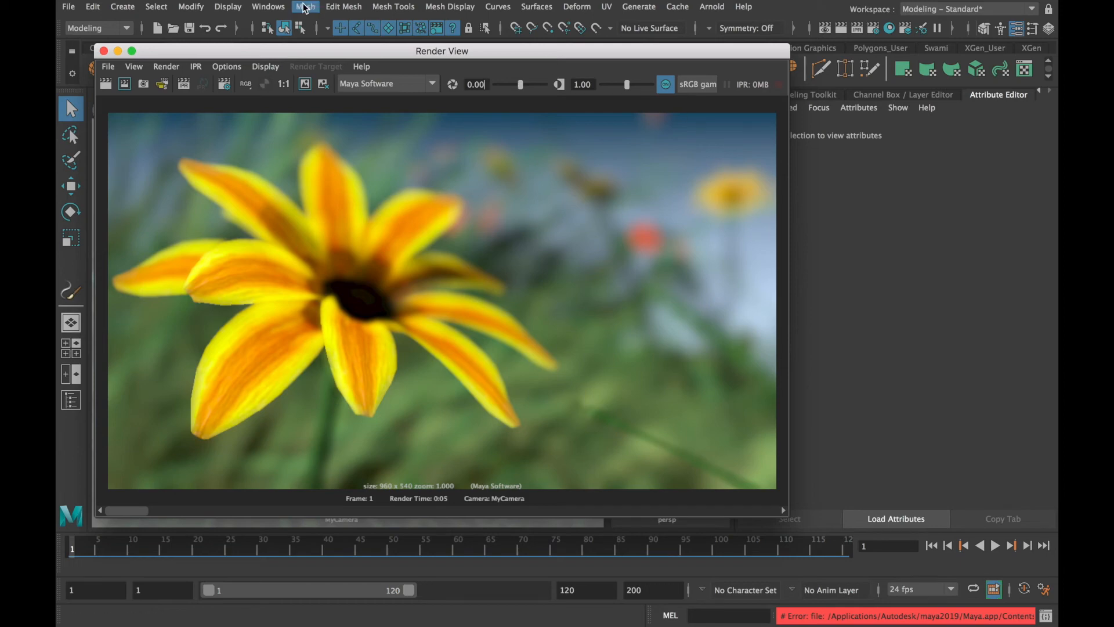
left_click_drag(281, 51, 280, 159)
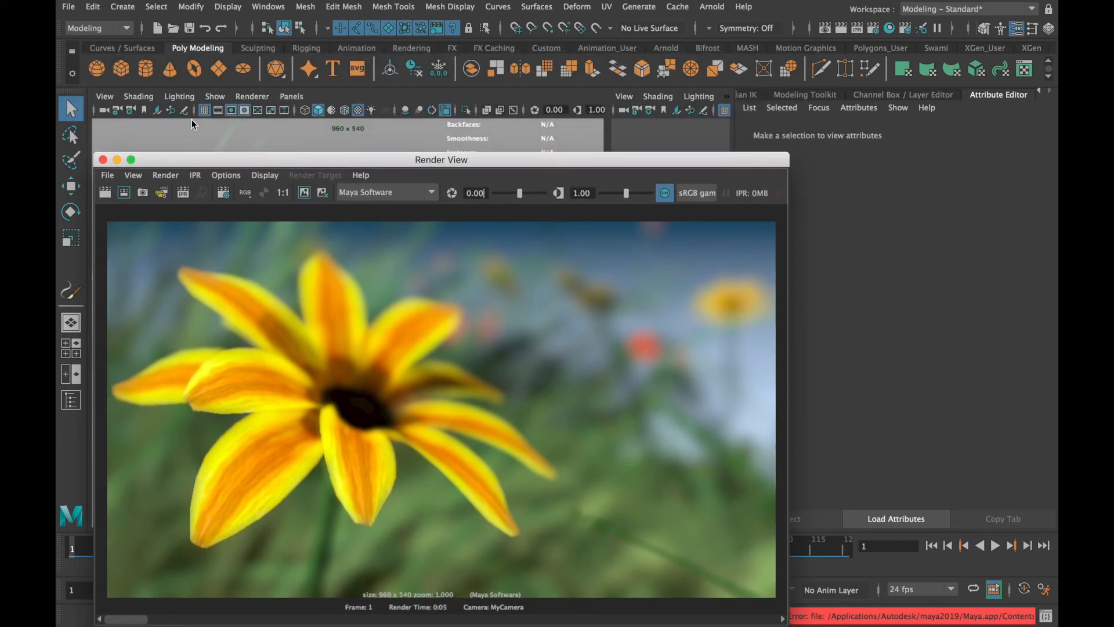
left_click(103, 159)
Set MyCamera's depth of field F Stop to 16 and render the flower scene again
left_click(103, 109)
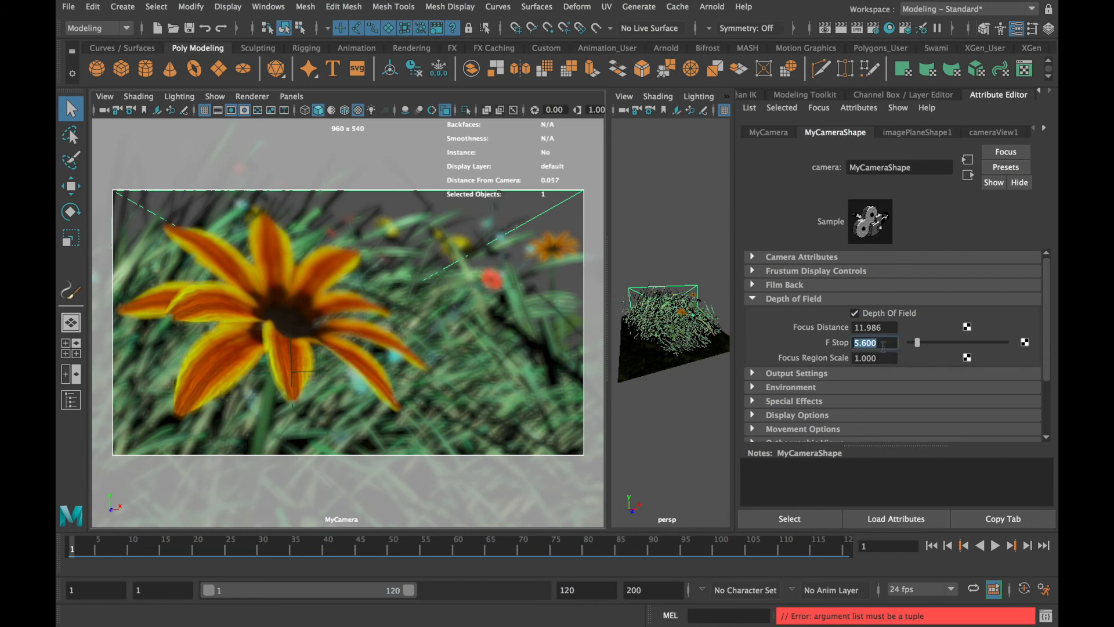
type("16")
key("Tab")
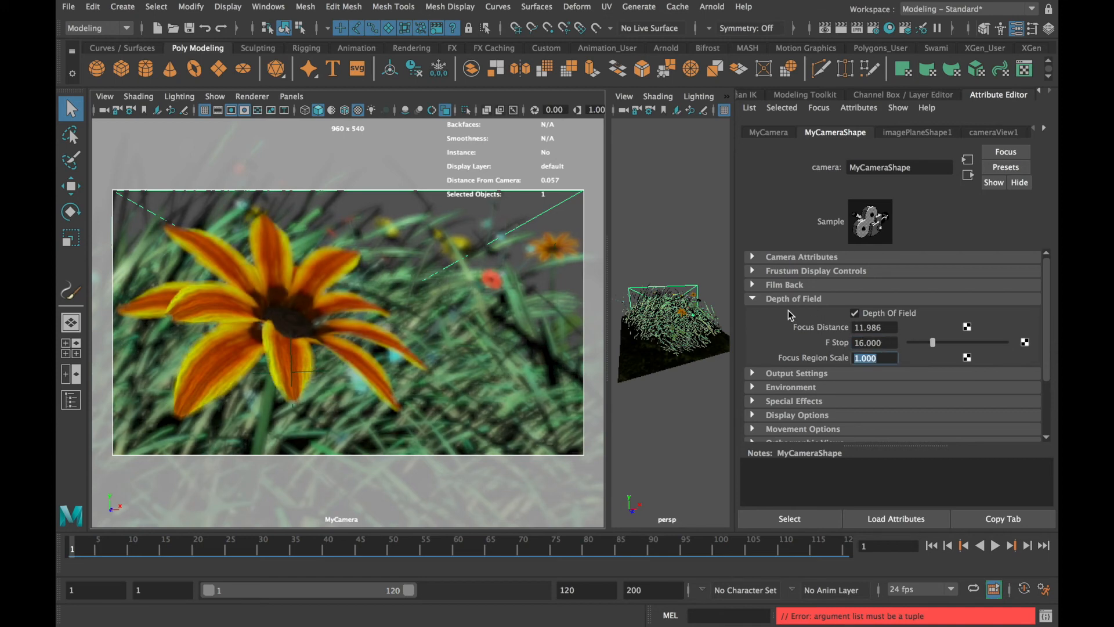
left_click(841, 29)
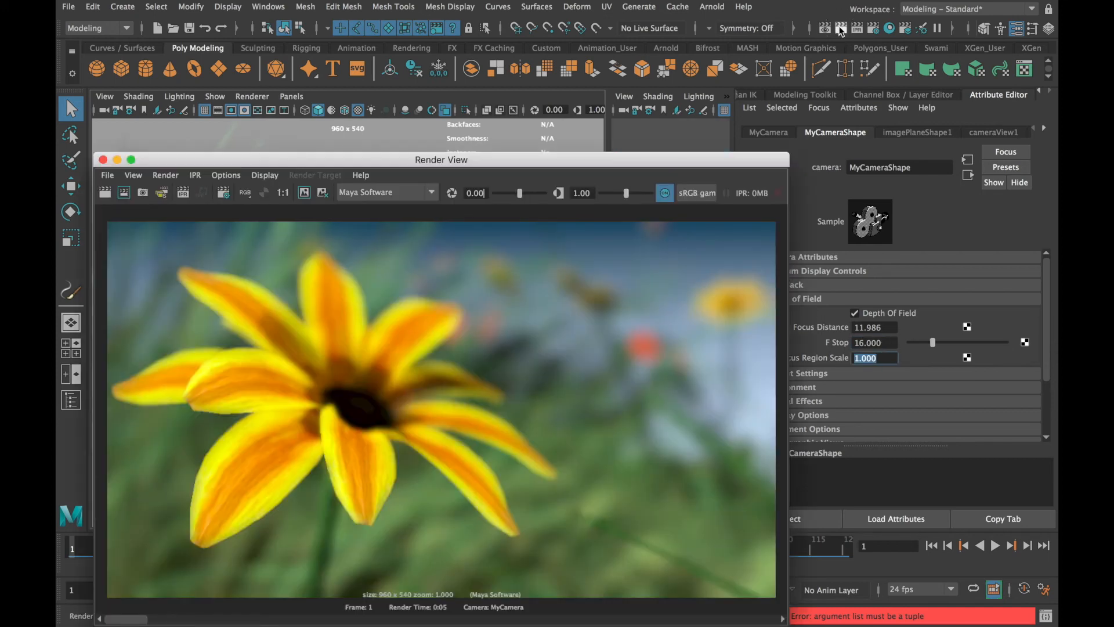
left_click(841, 29)
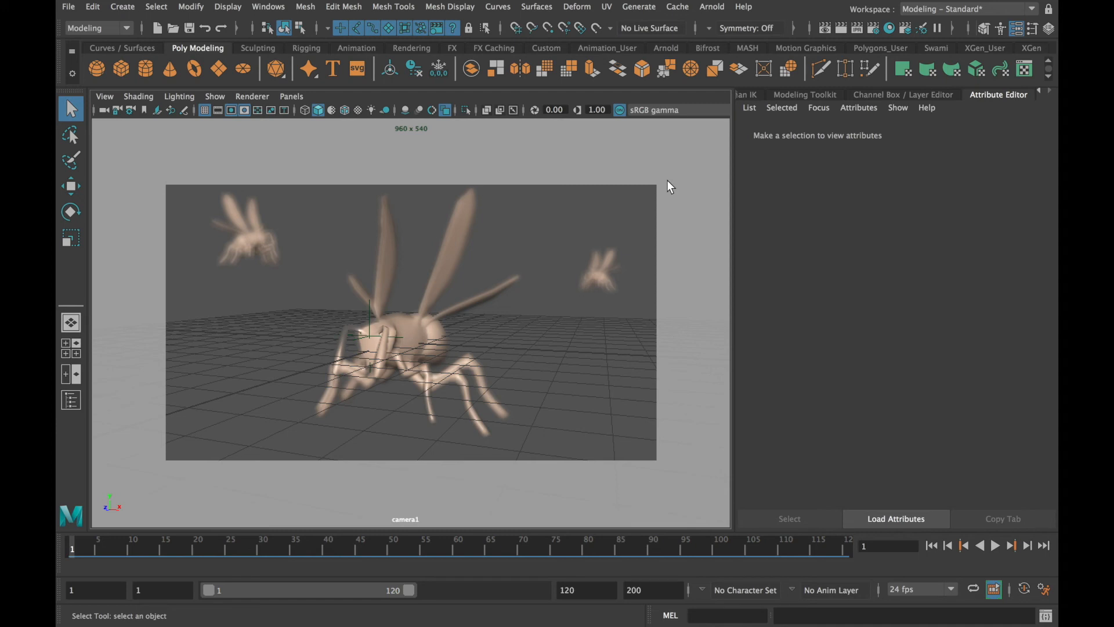
Select the large foreground wasp and the two small background wasps in turn to examine the rack focus subjects
left_click(413, 336)
left_click(259, 243)
left_click(603, 276)
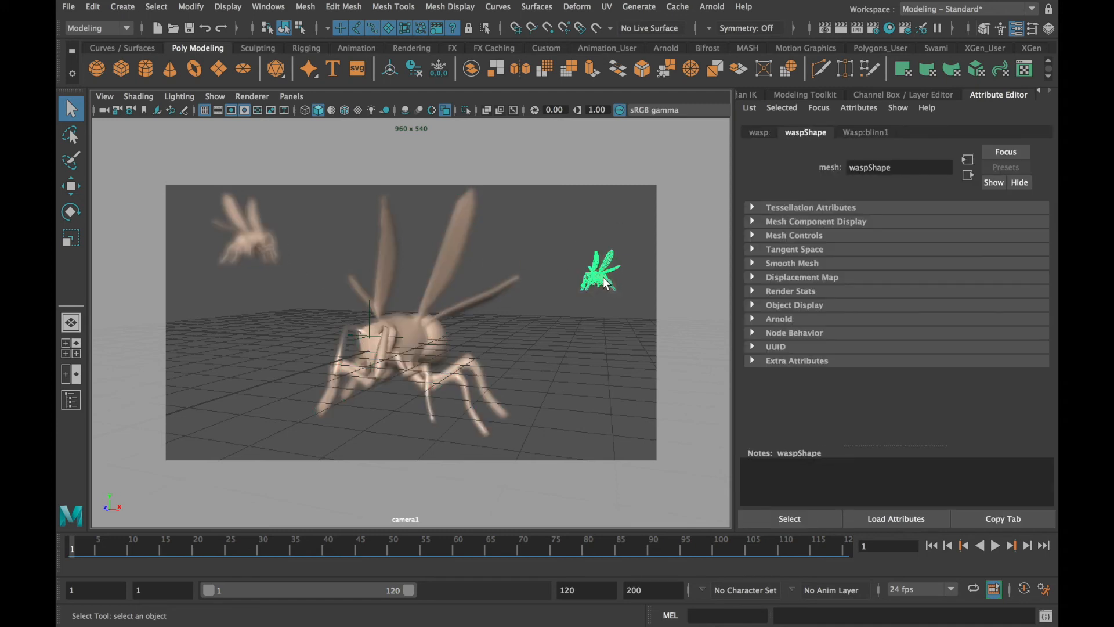
left_click(474, 330)
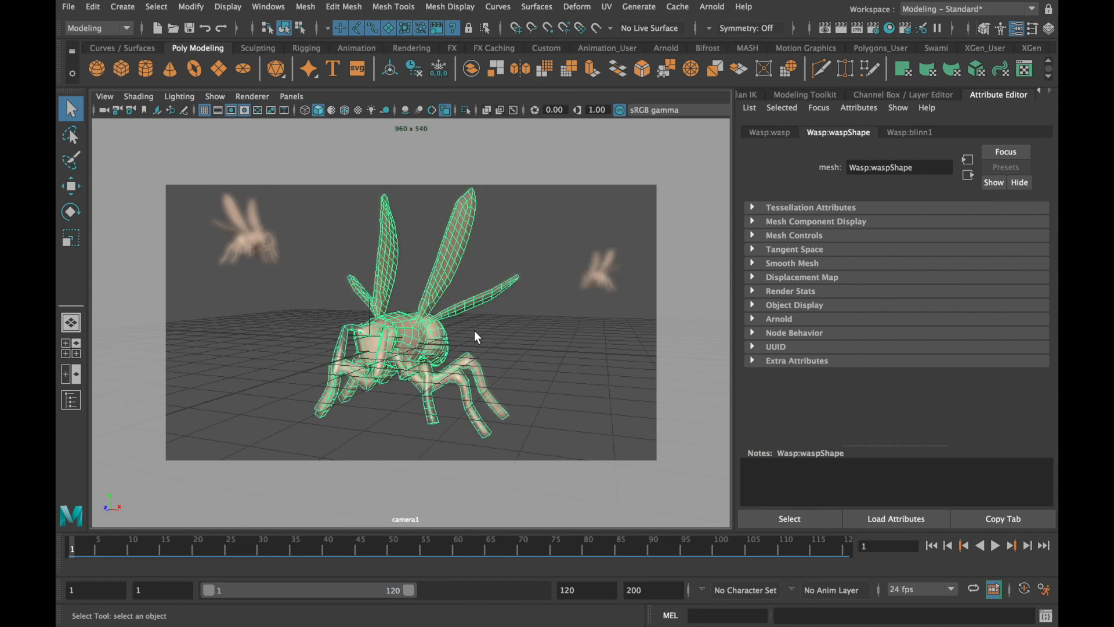
left_click(249, 243)
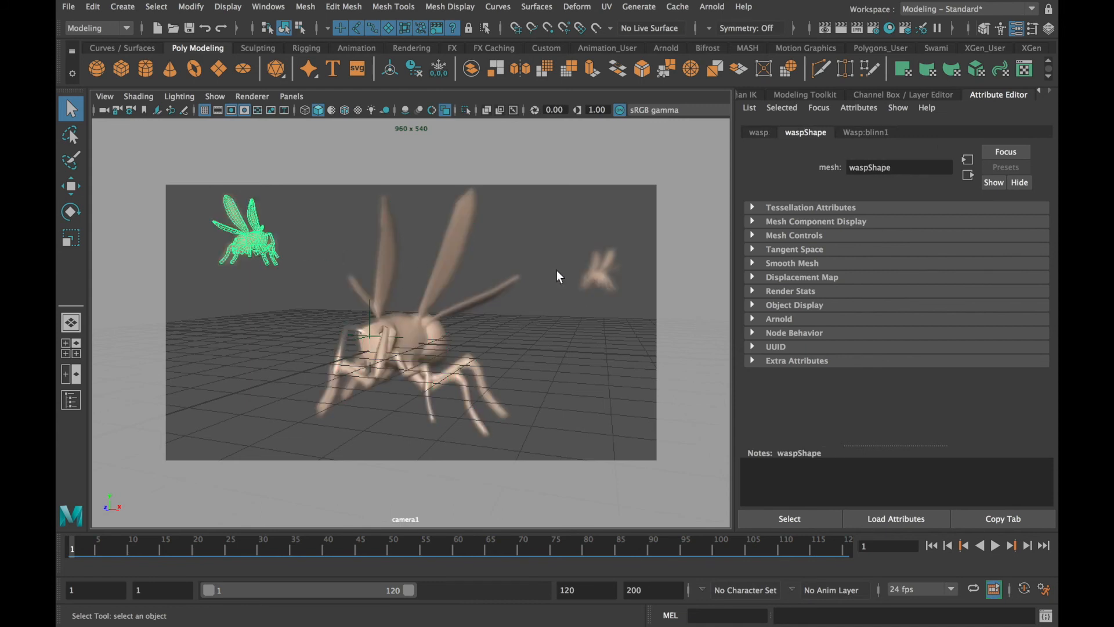
left_click(588, 279)
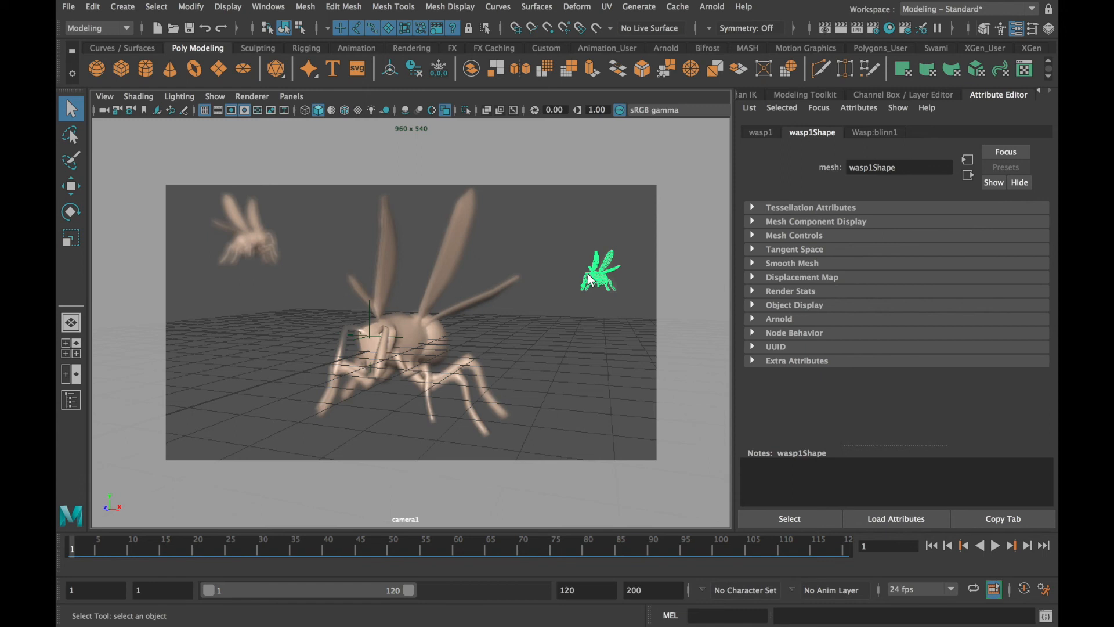
Select camera1 and compare its stored renders of frames 1, 20 and 40, returning to its depth of field settings
left_click(103, 110)
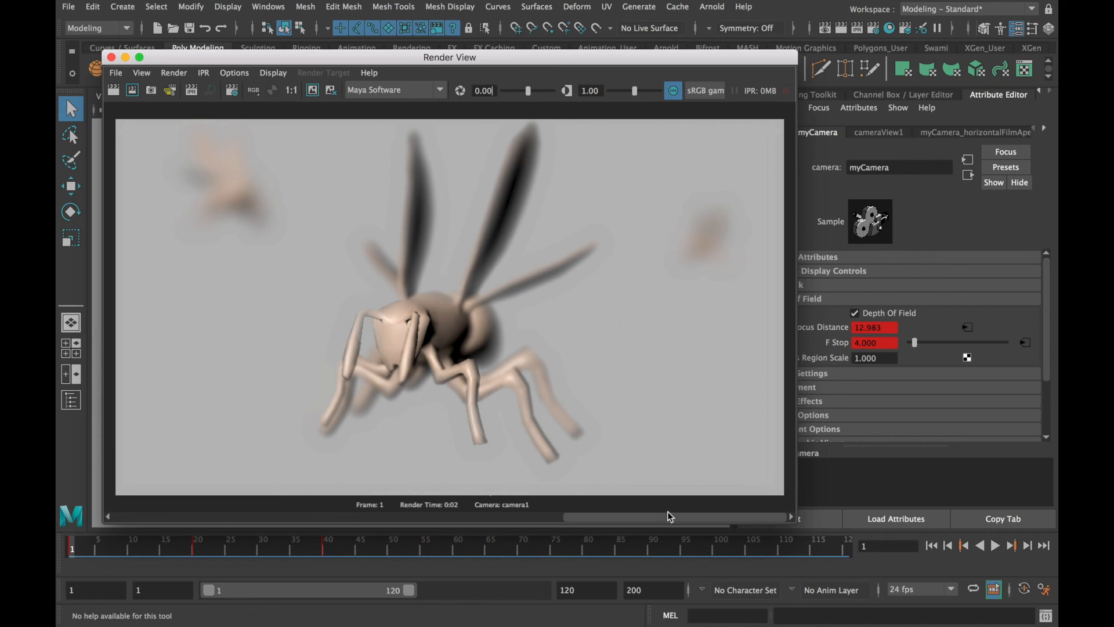
left_click_drag(667, 515, 510, 514)
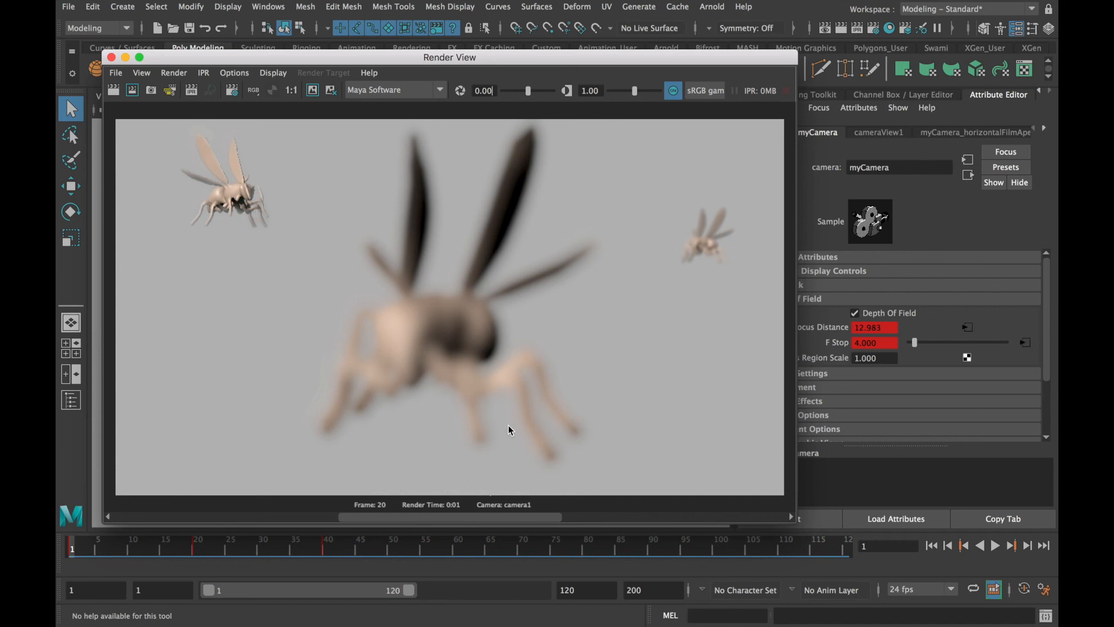
left_click(499, 519)
left_click_drag(499, 520, 299, 513)
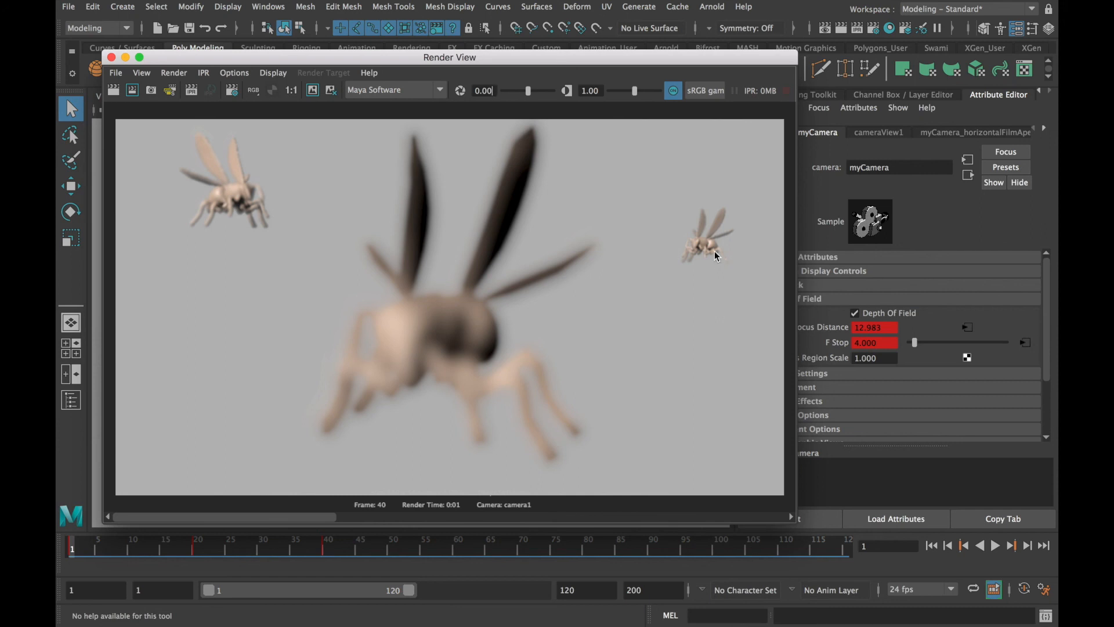
left_click(833, 347)
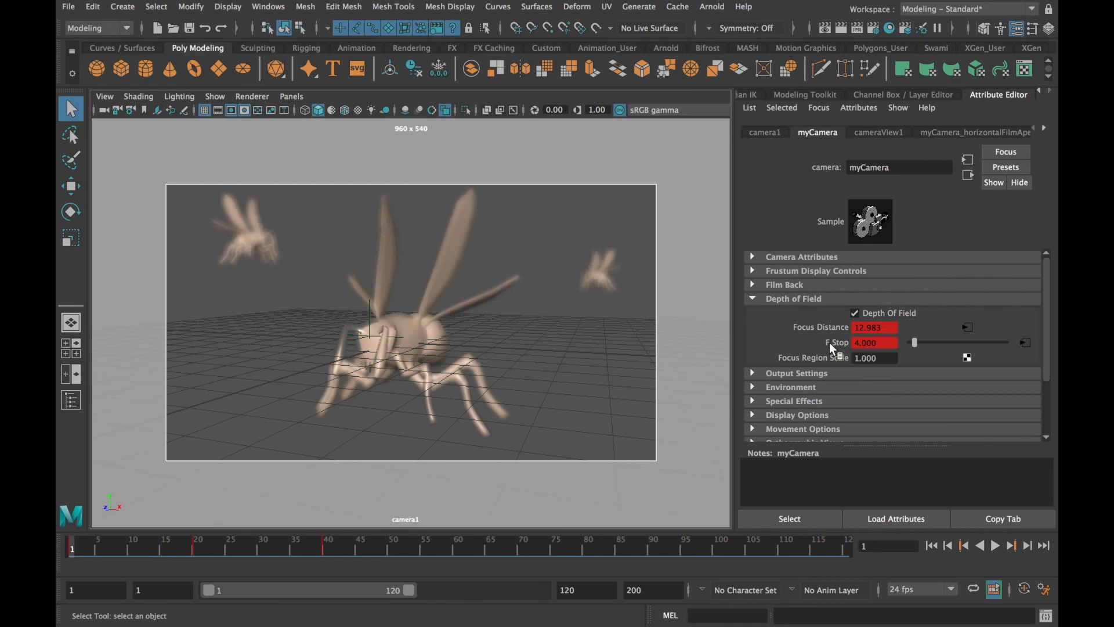